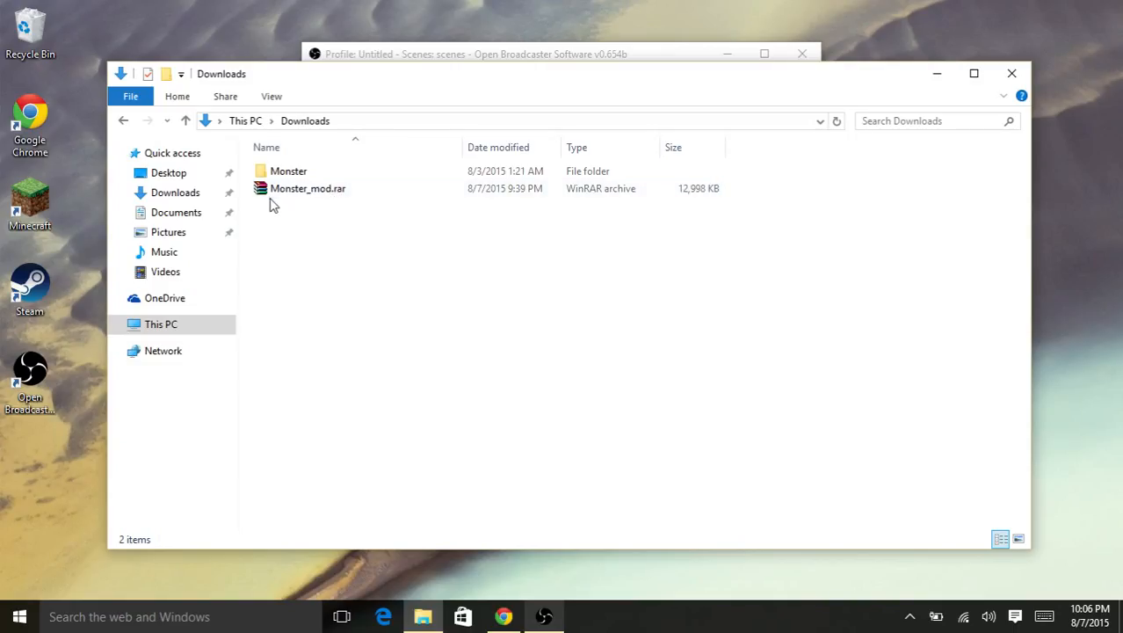
- Open the Monster_mod.rar archive, view the contents of its Monster folder, and close the archive
double_click(350, 188)
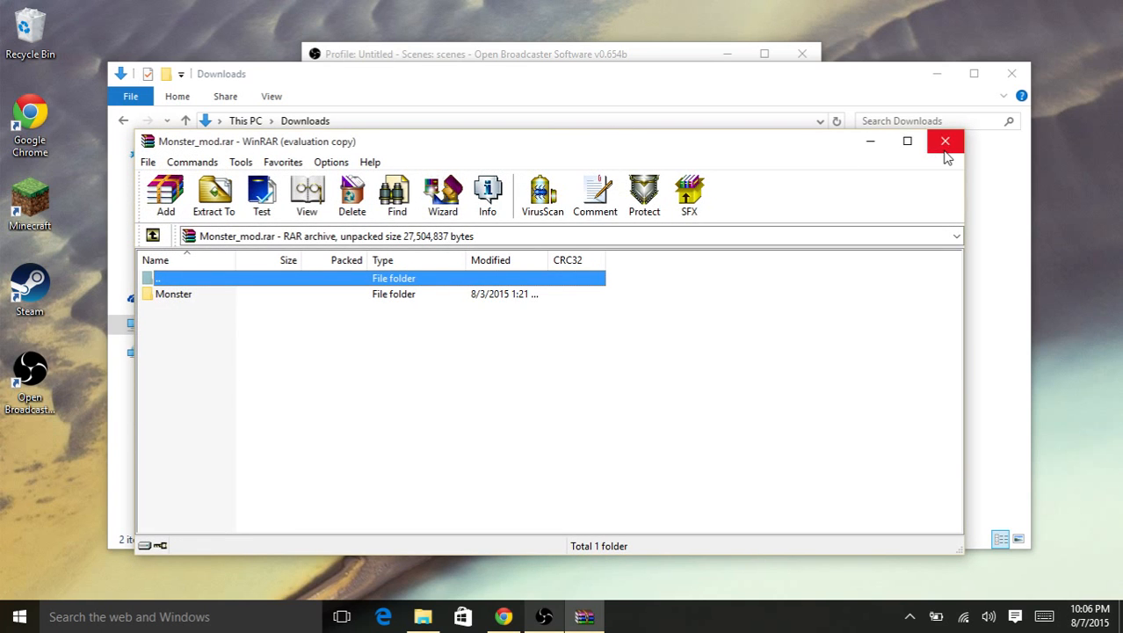
double_click(304, 294)
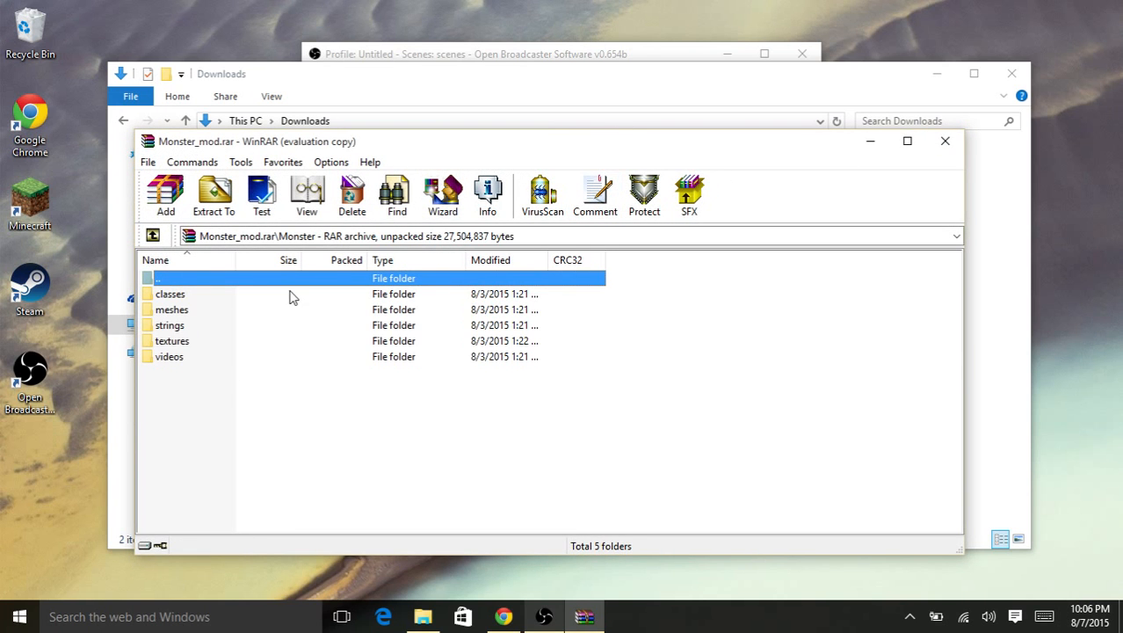
click(945, 140)
click(536, 255)
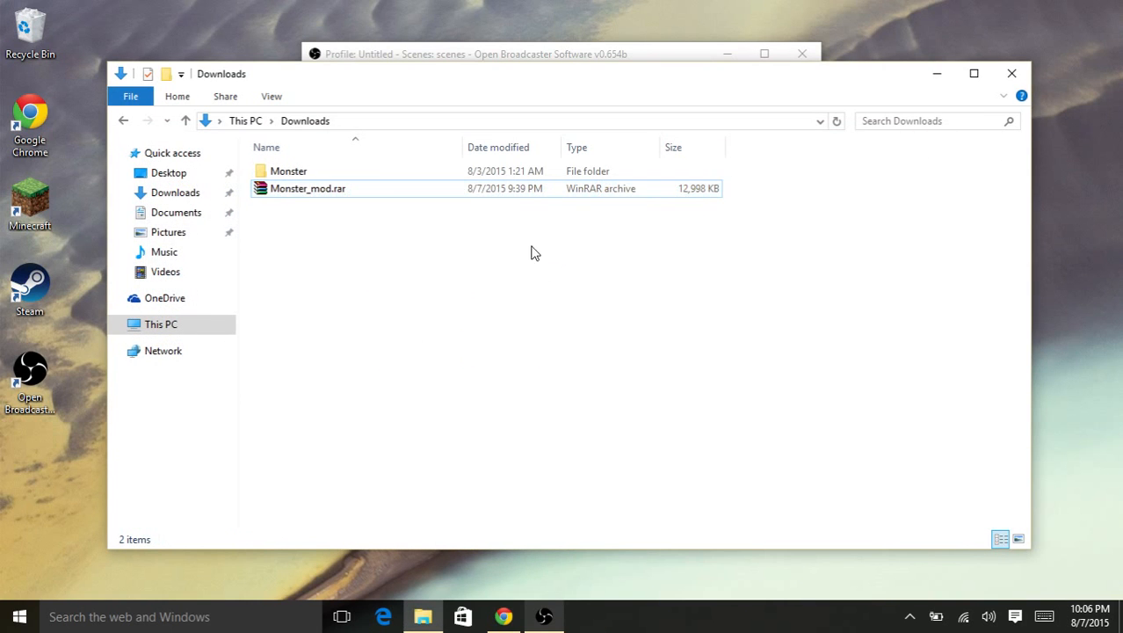
- Reopen Monster_mod.rar, examine all the subfolders inside its Monster folder, and return to the archive's root level
double_click(349, 192)
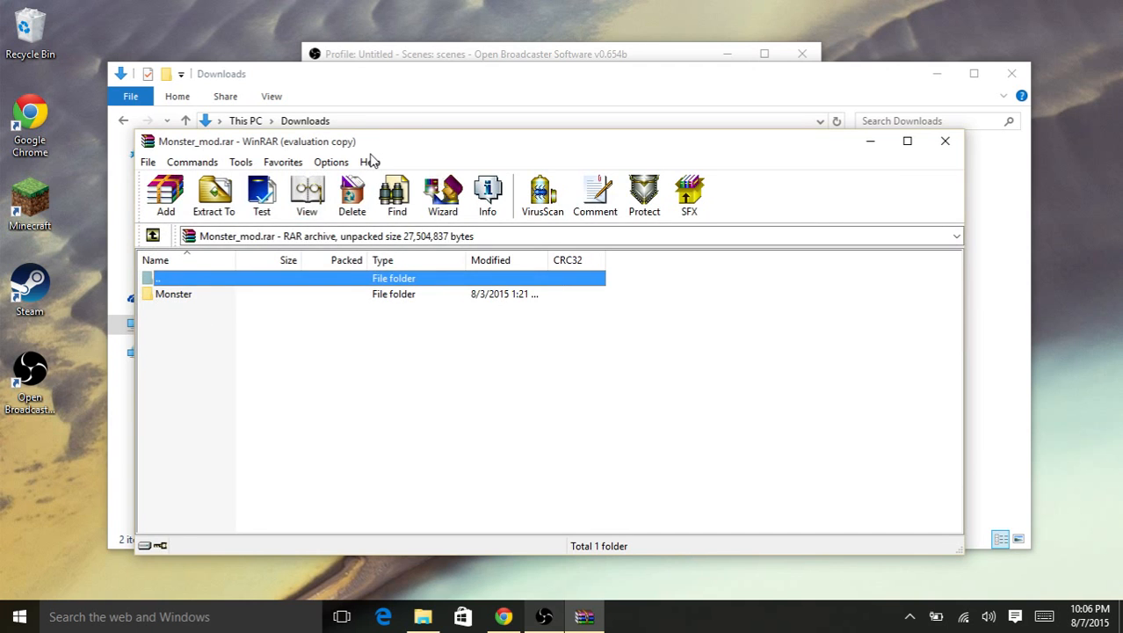
drag(371, 154, 542, 96)
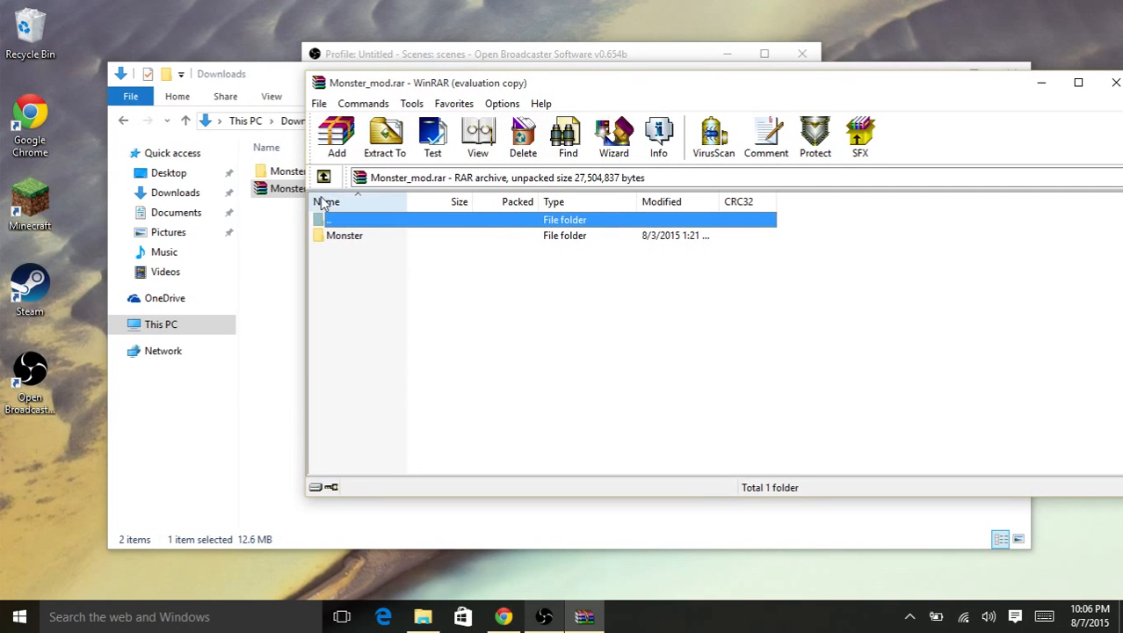
click(339, 239)
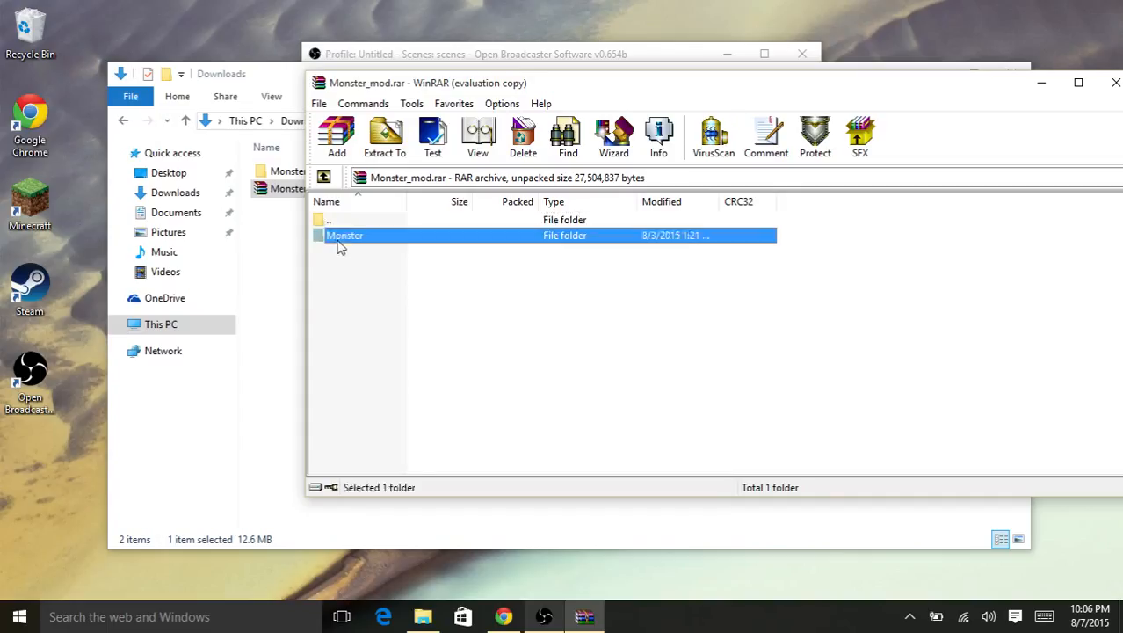
double_click(339, 246)
drag(373, 356, 427, 242)
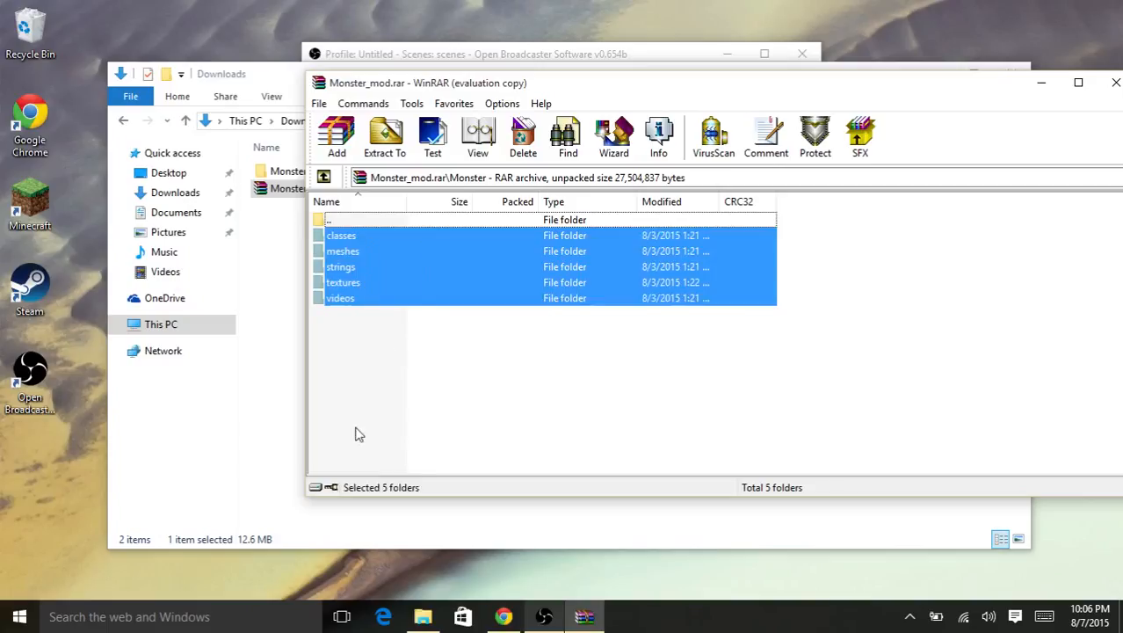
click(358, 434)
click(323, 177)
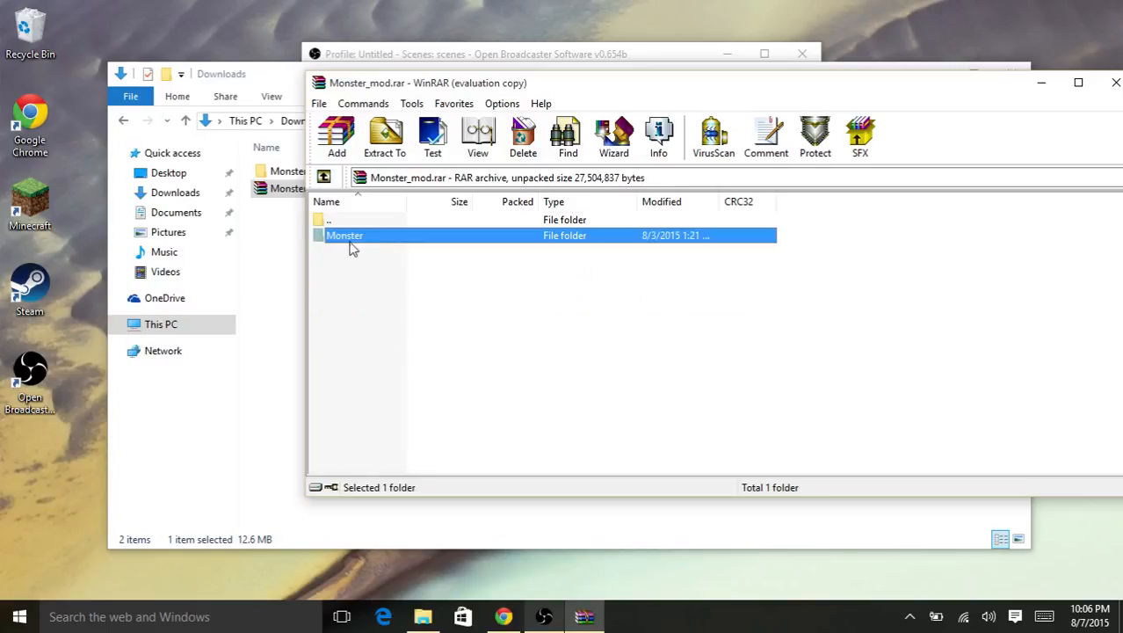
click(400, 334)
click(368, 243)
click(527, 299)
drag(1019, 88, 945, 94)
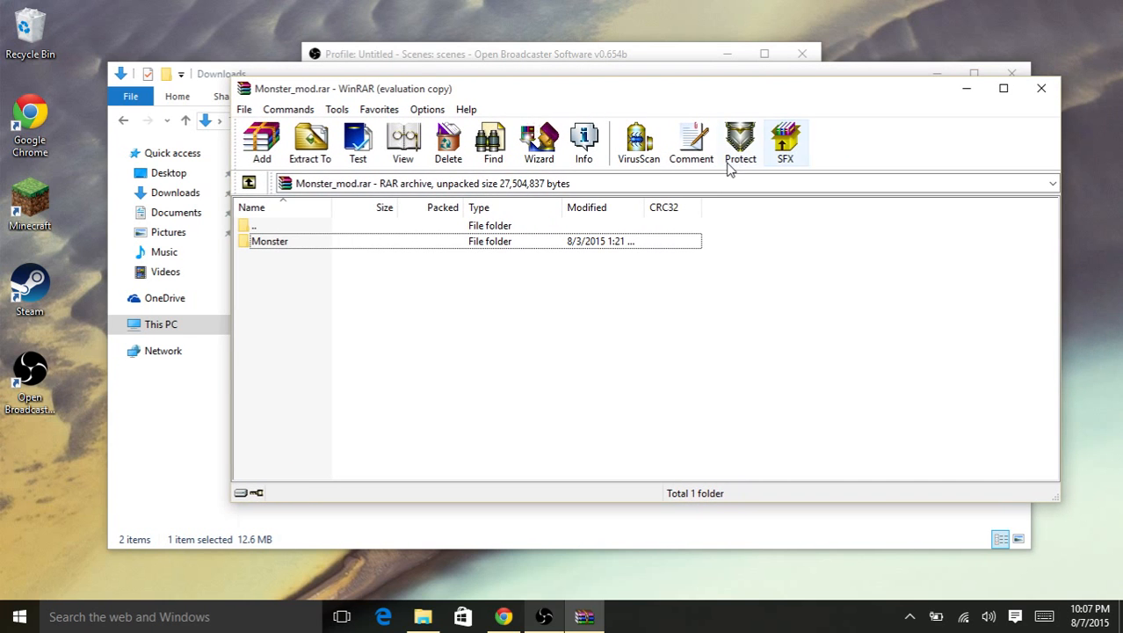
drag(663, 96, 756, 104)
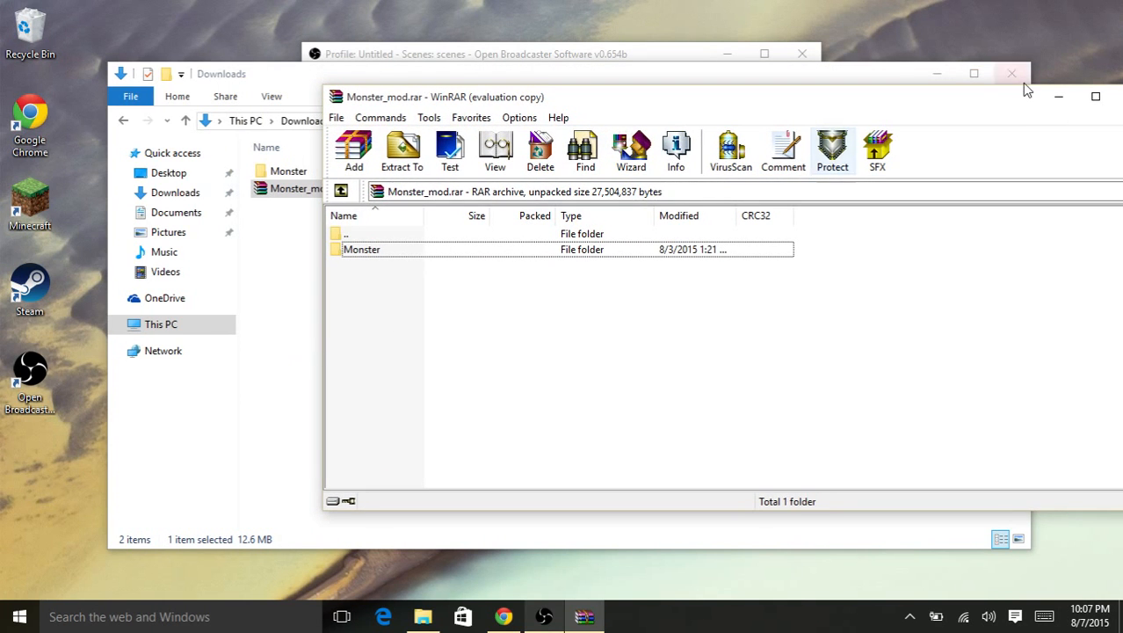
drag(848, 103, 715, 130)
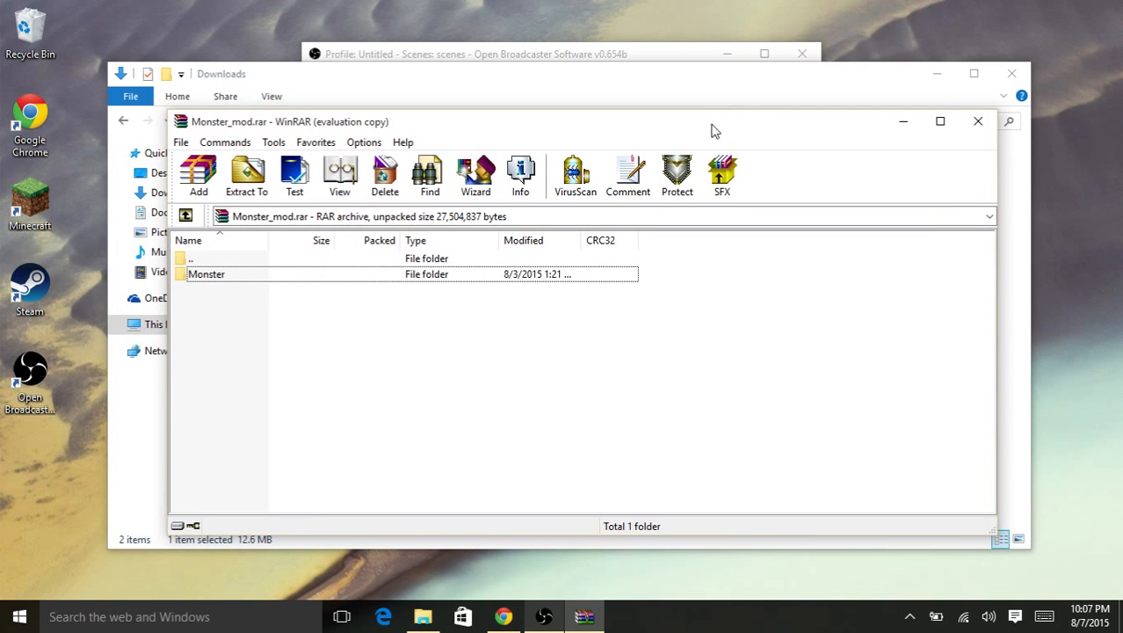
- Close the archive and open the classes\trucks subfolder of the extracted Monster folder in Downloads
click(977, 121)
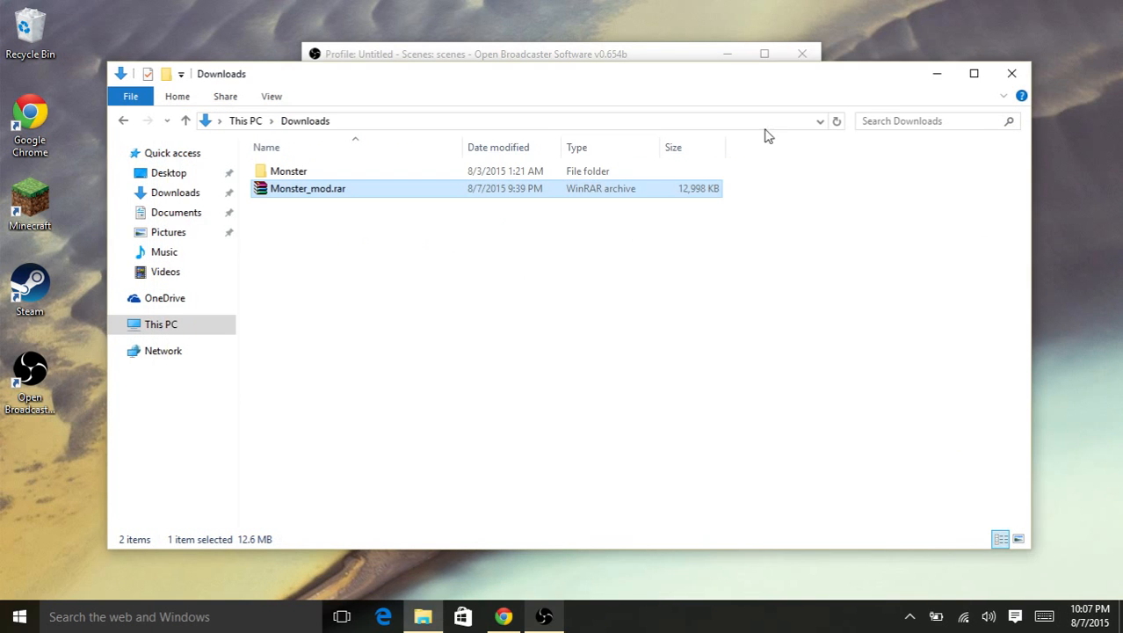
double_click(358, 176)
click(359, 180)
double_click(346, 181)
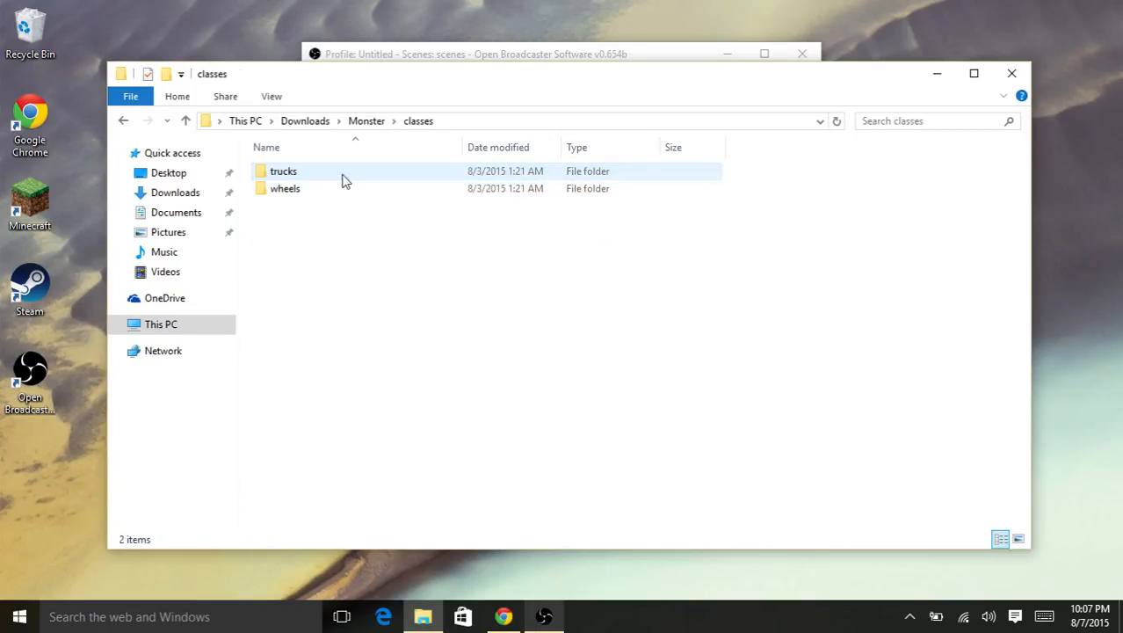
double_click(334, 176)
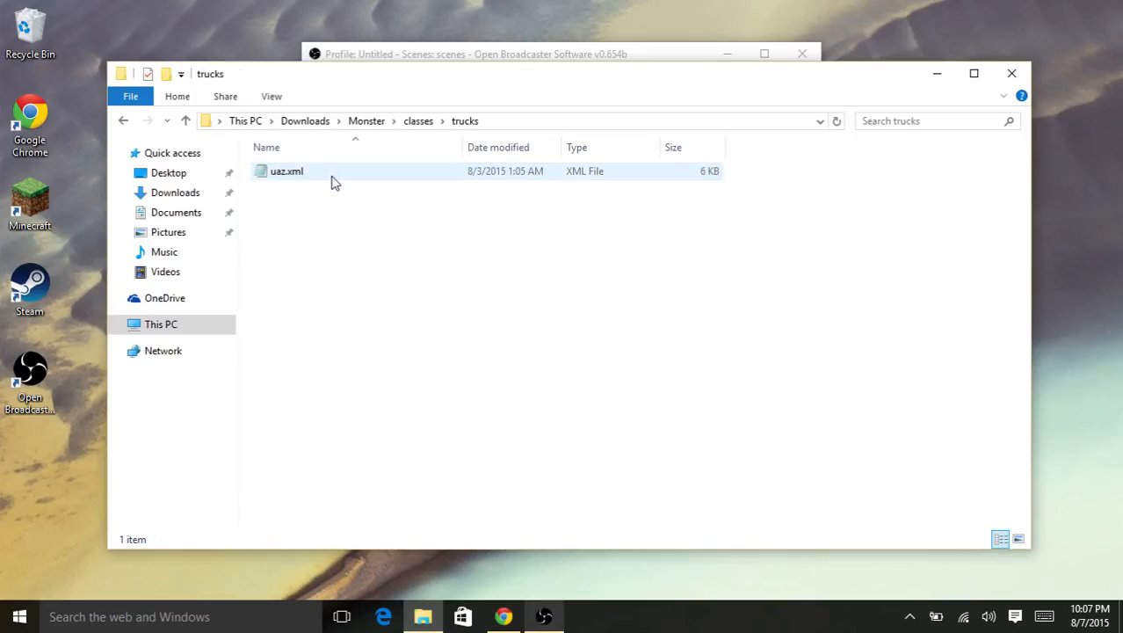
- Open the uaz.xml truck file in Notepad and maximize its window
click(333, 177)
click(303, 243)
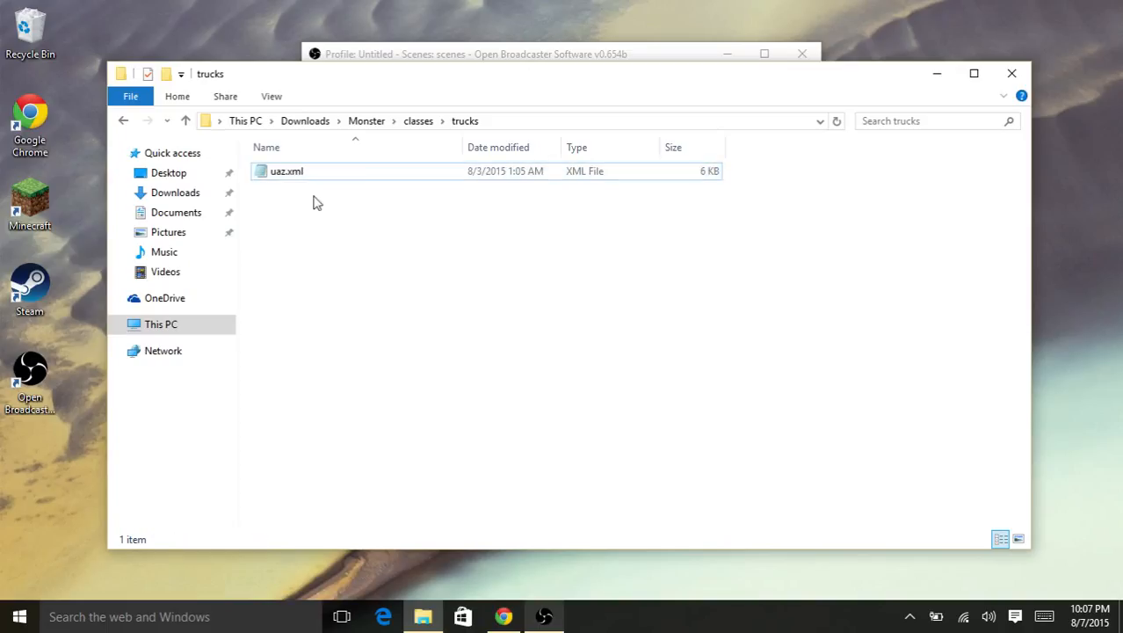
drag(313, 195, 283, 180)
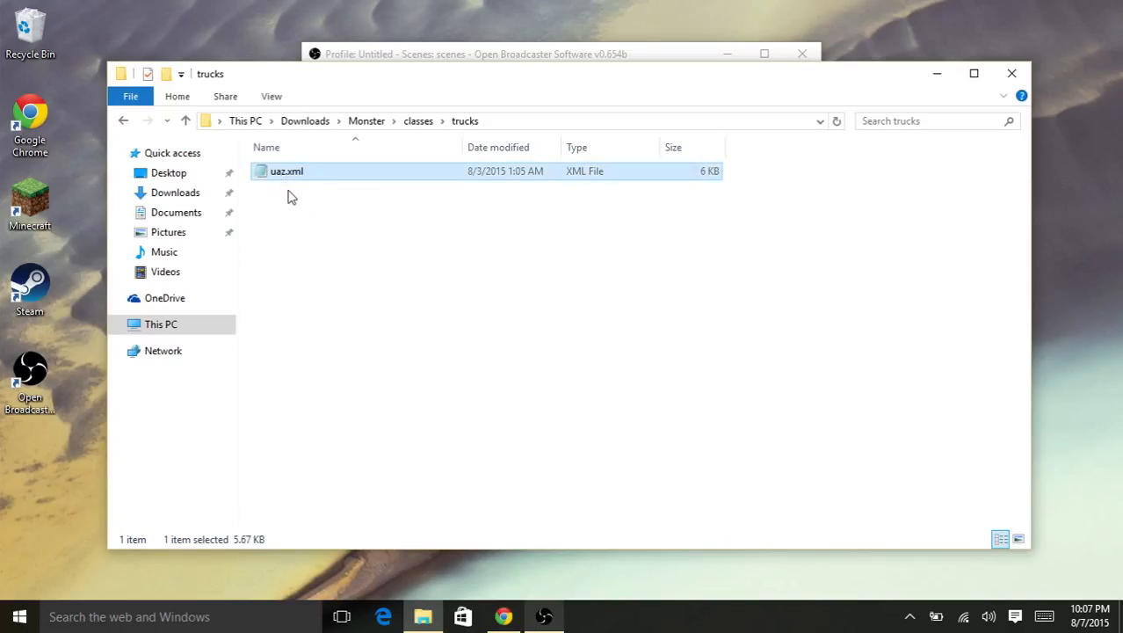
click(293, 196)
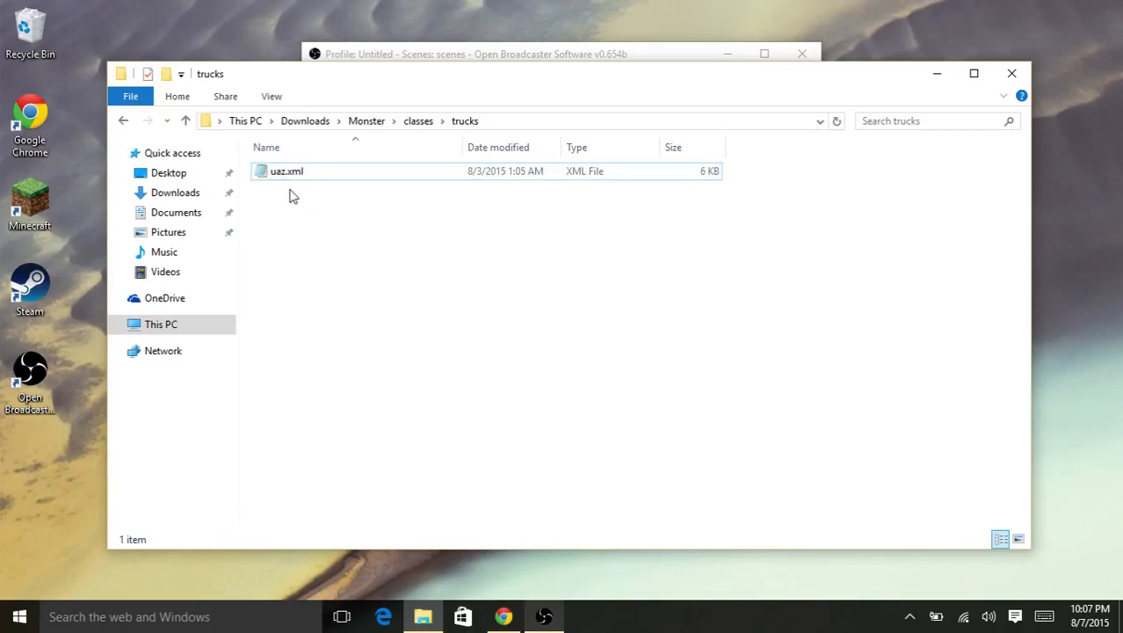
click(297, 178)
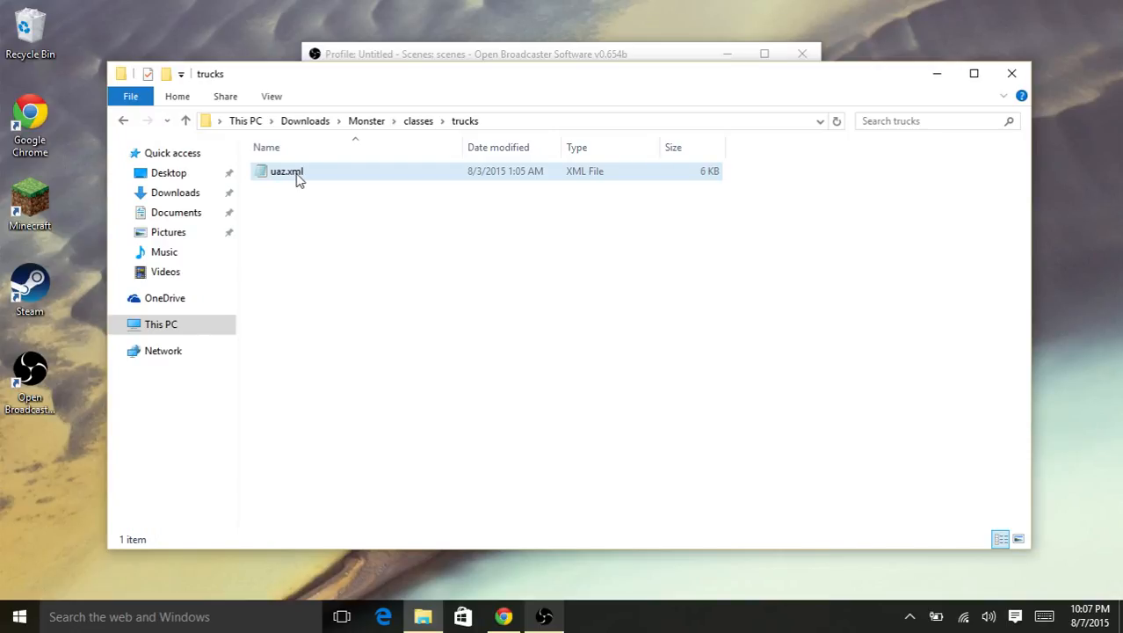
mouse_move(276, 192)
mouse_down()
mouse_move(292, 176)
mouse_move(288, 198)
mouse_move(284, 178)
mouse_up()
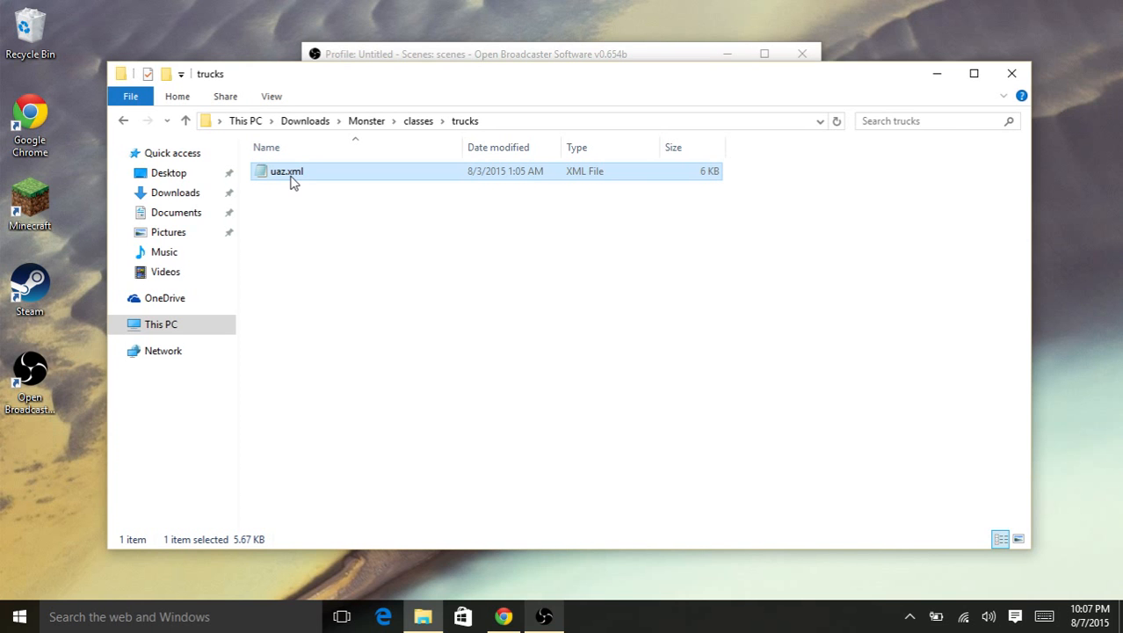
double_click(293, 180)
drag(305, 126, 367, 0)
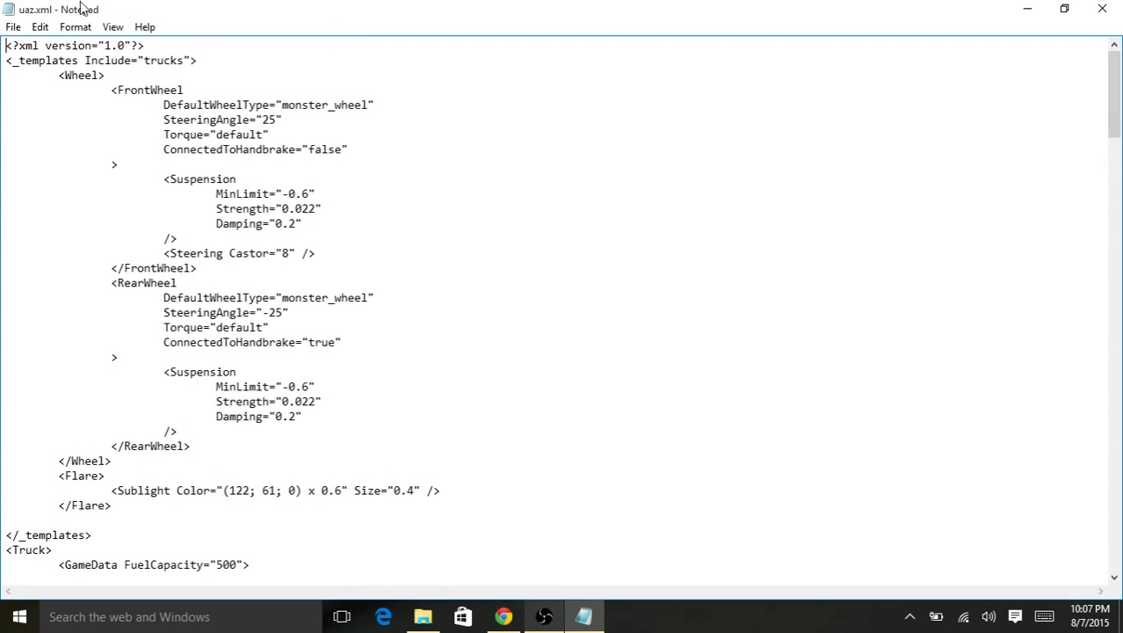
- Skim the whole uaz.xml file from start to end and return to its first line
scroll(450, 342, down, 3)
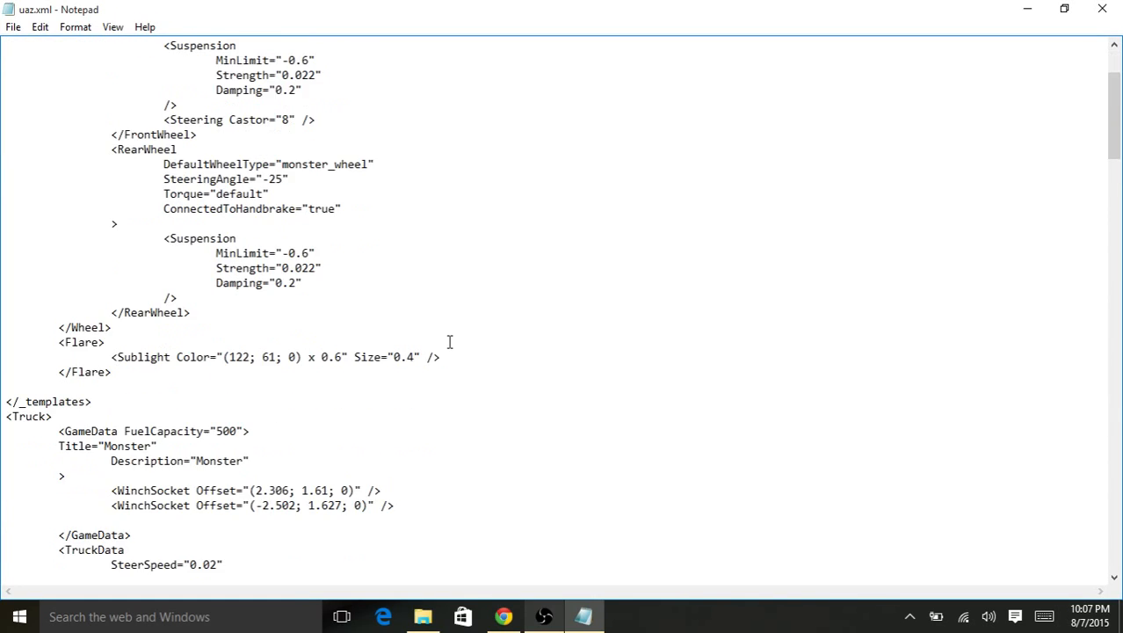
scroll(449, 342, up, 4)
scroll(449, 342, down, 20)
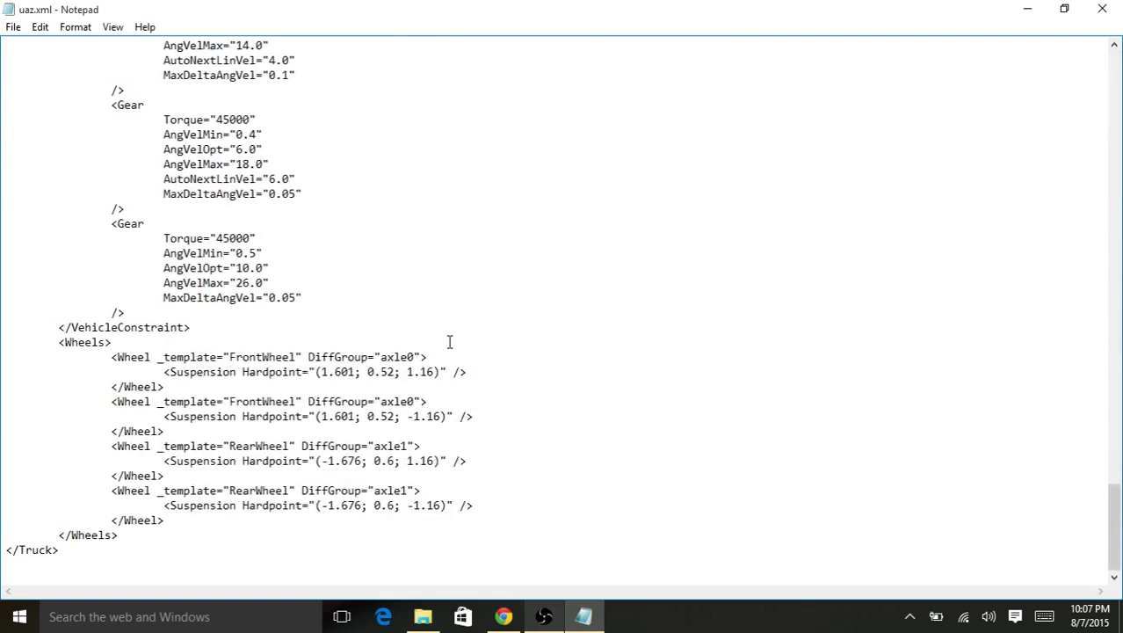
scroll(449, 342, up, 20)
scroll(449, 342, up, 20)
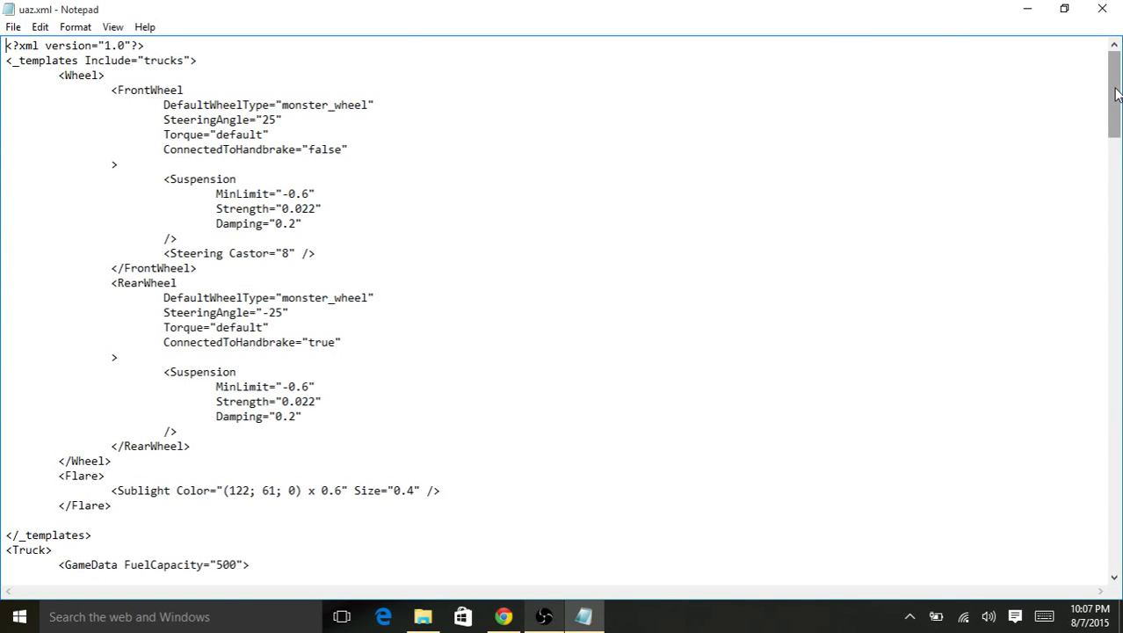
drag(1112, 92, 1113, 65)
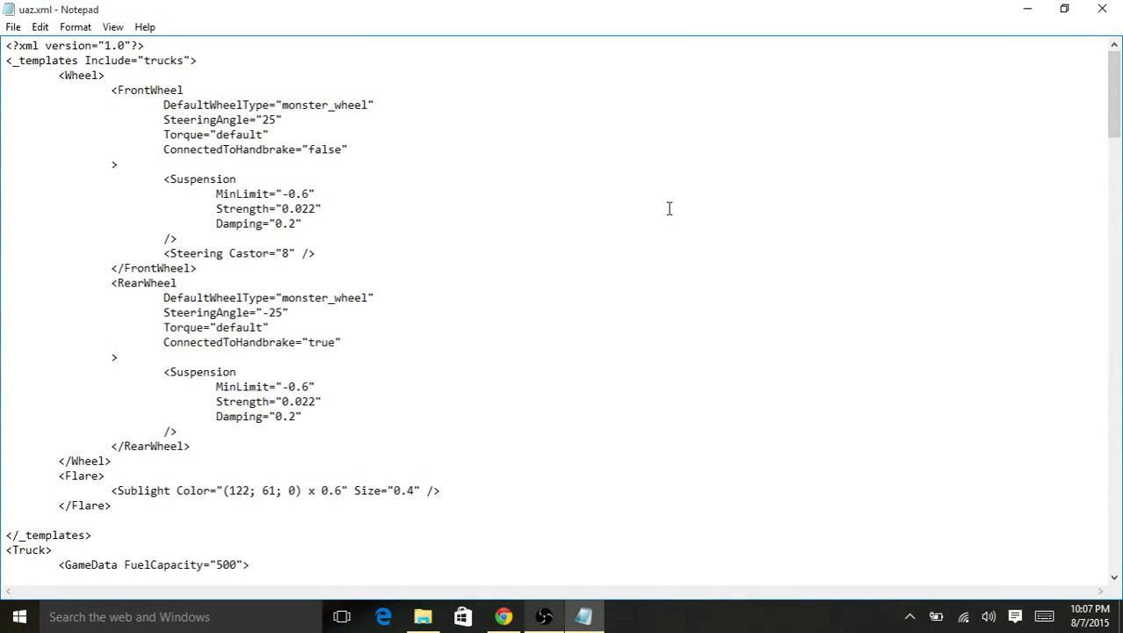
- Examine the trucks template include line and the opening Wheel and FrontWheel sections of the file
click(149, 82)
drag(134, 89, 187, 85)
click(39, 62)
click(57, 71)
drag(57, 71, 158, 73)
click(157, 62)
click(105, 71)
drag(54, 77, 300, 168)
click(308, 149)
- Examine the FrontWheel attributes DefaultWheelType, SteeringAngle, Torque and ConnectedToHandbrake
drag(170, 107, 339, 114)
click(311, 105)
drag(335, 106, 329, 106)
click(313, 135)
drag(262, 120, 270, 121)
click(275, 136)
drag(177, 136, 272, 128)
click(256, 136)
drag(203, 150, 343, 155)
click(341, 152)
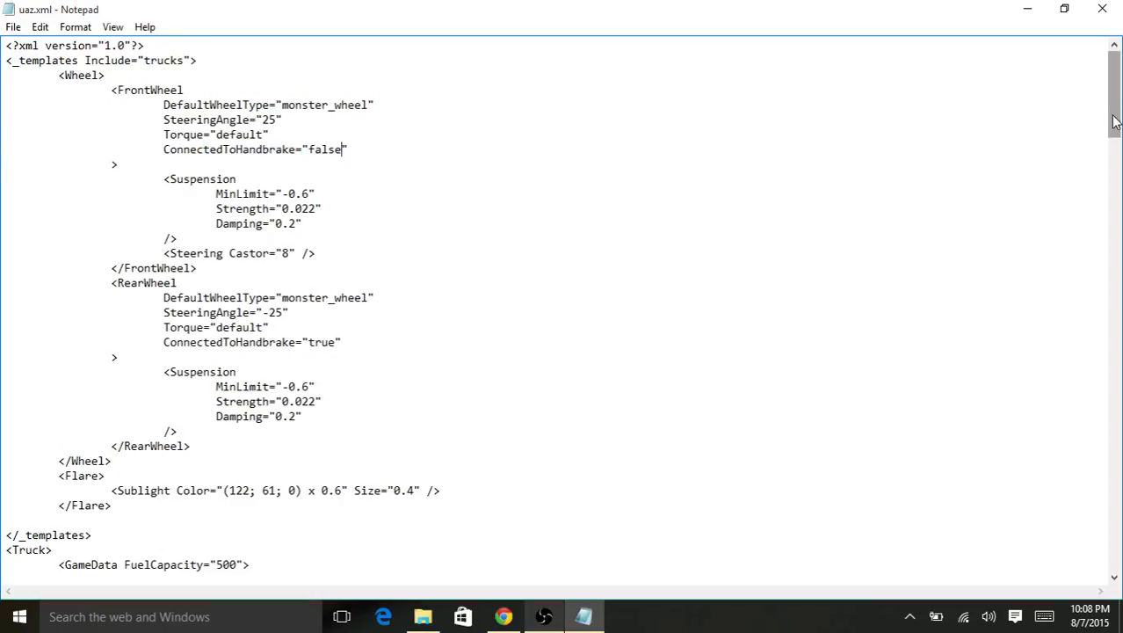
- Examine the MinLimit attribute in the FrontWheel's Suspension block
drag(1114, 122, 1114, 123)
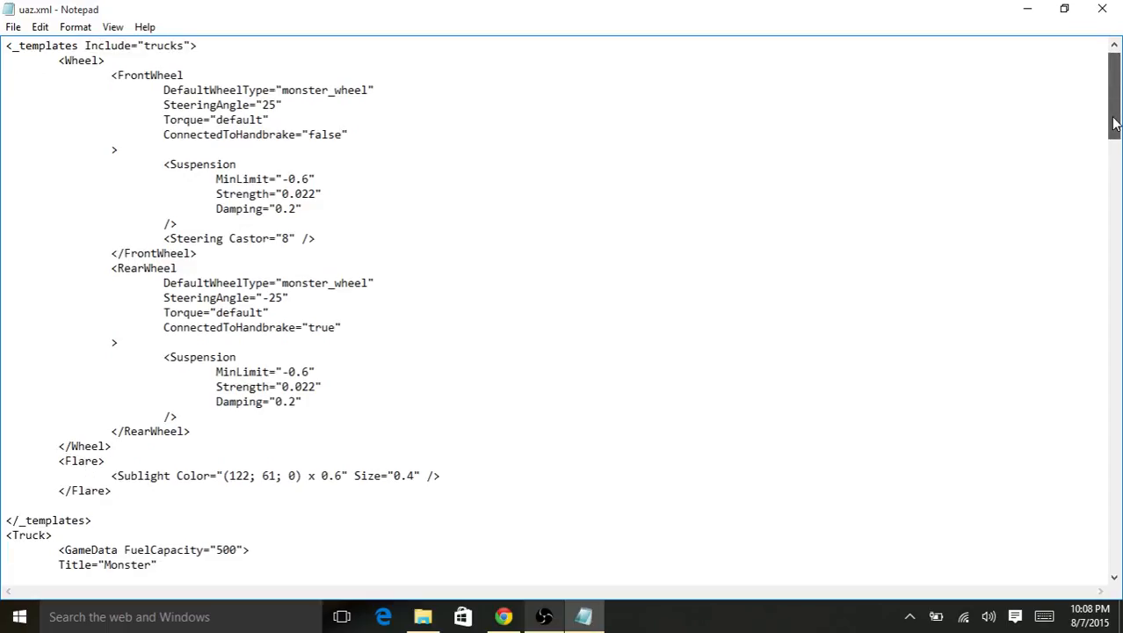
drag(1114, 123, 1114, 132)
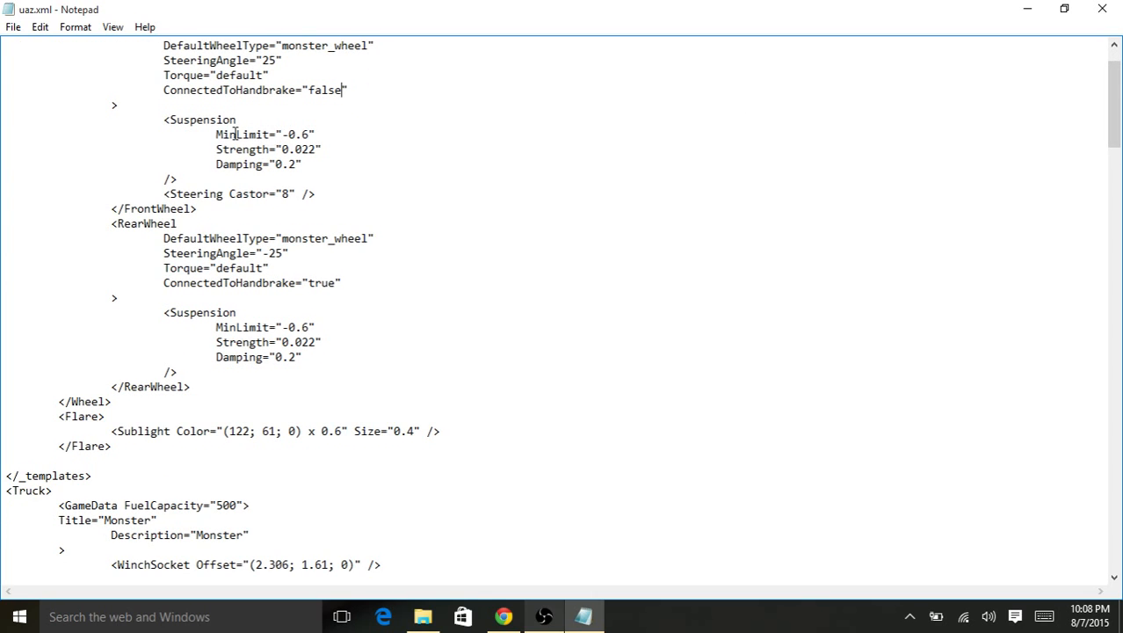
drag(236, 133, 274, 134)
click(283, 133)
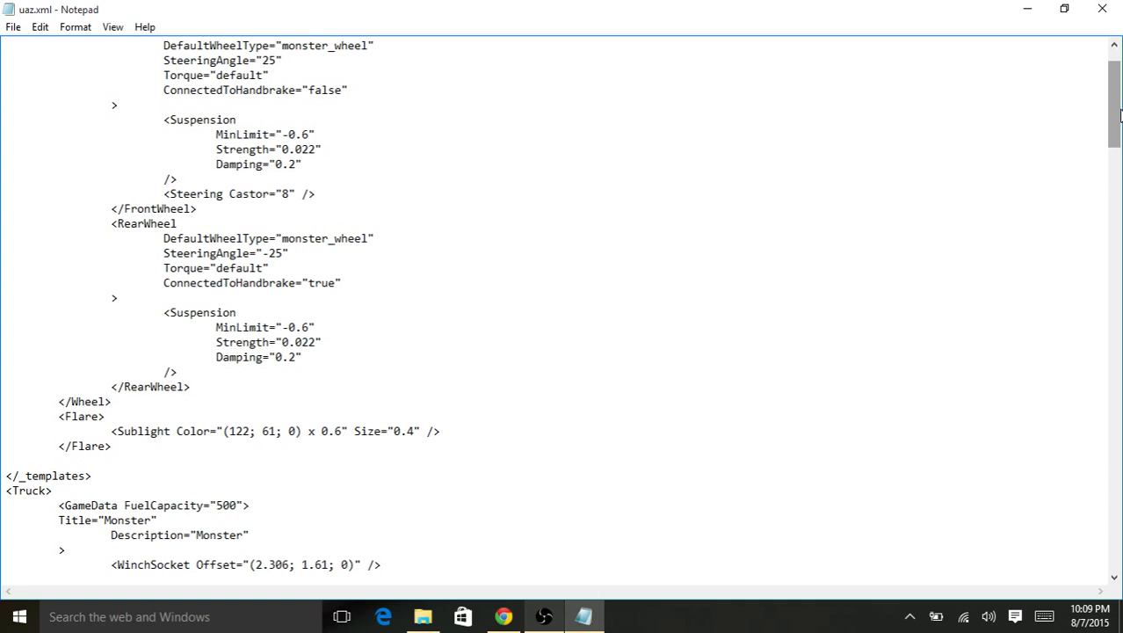
- Examine the Steering Castor line at the end of the FrontWheel section
drag(1120, 115, 1120, 117)
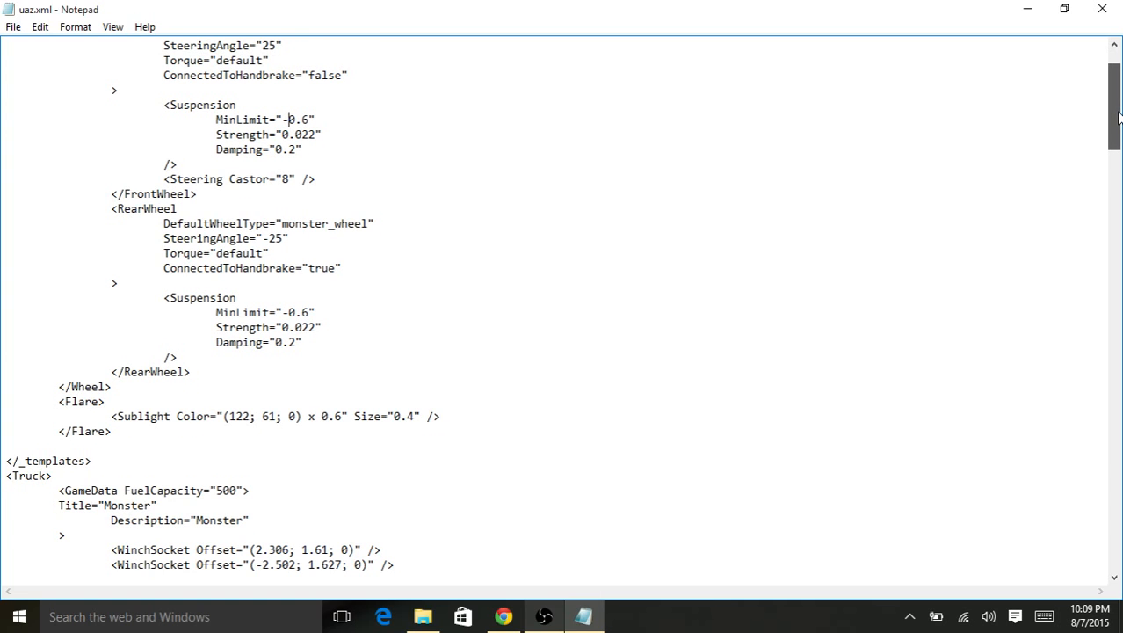
drag(1119, 116, 1118, 106)
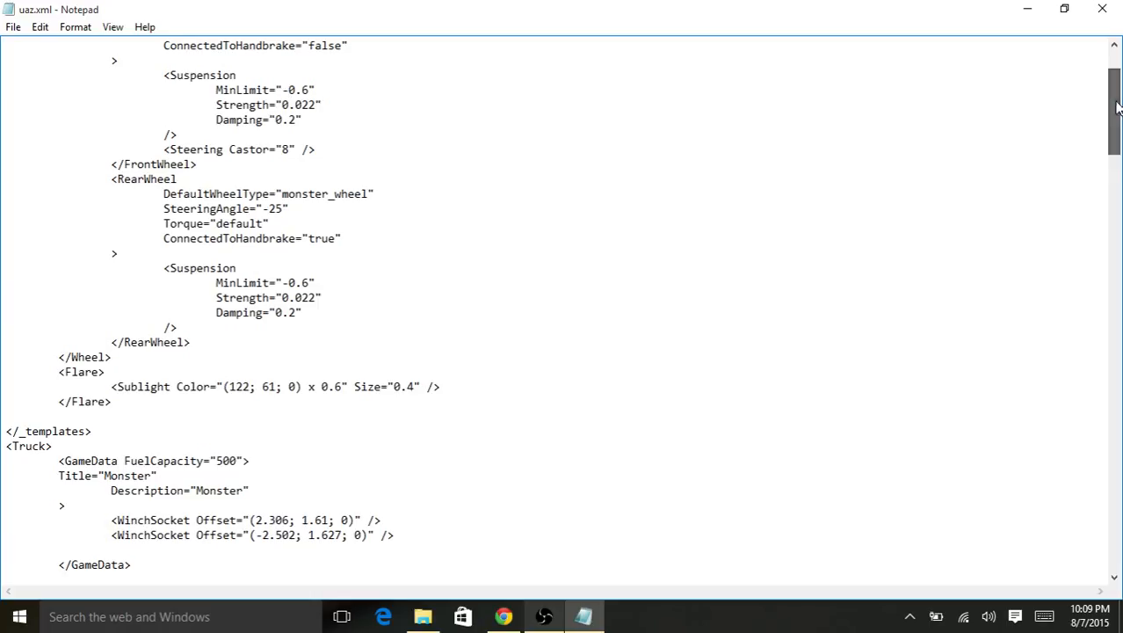
drag(244, 138, 155, 147)
click(307, 149)
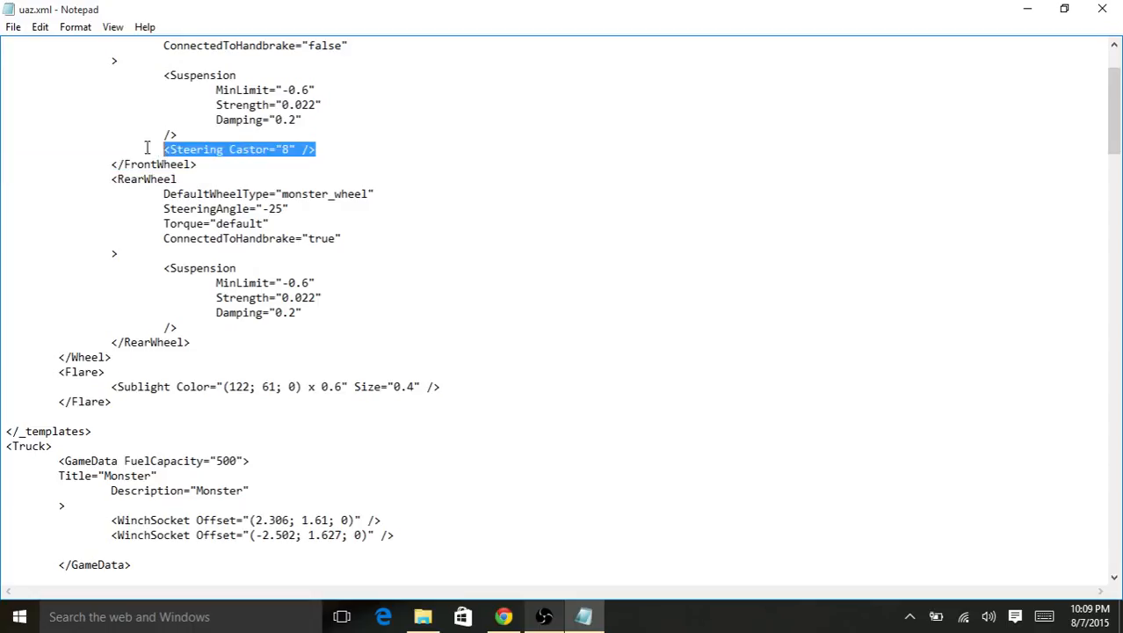
click(226, 152)
click(272, 165)
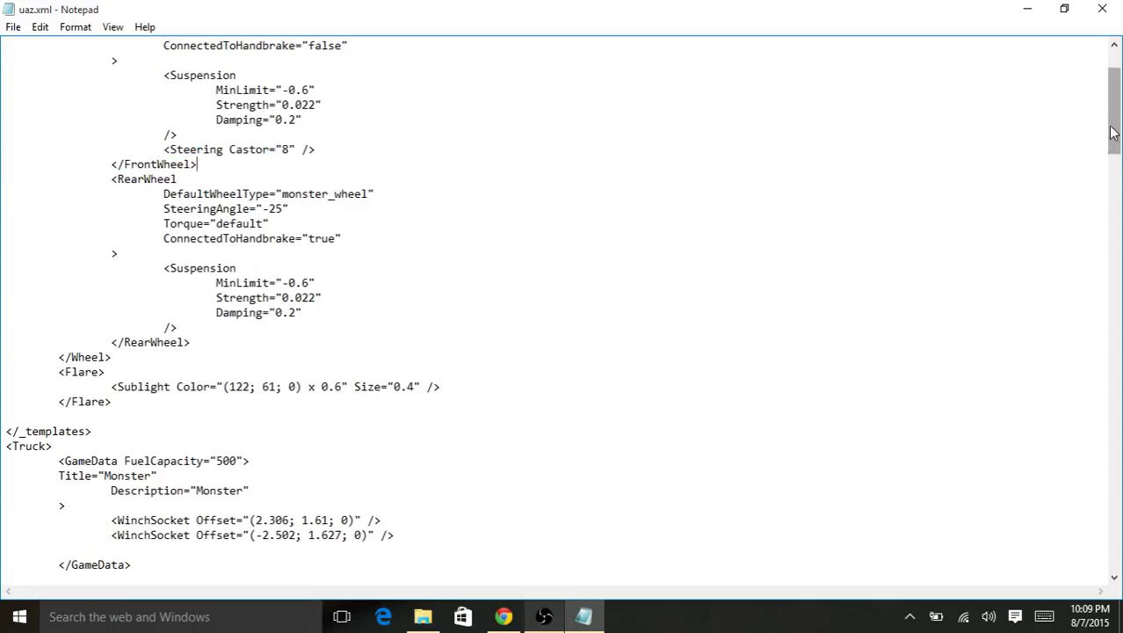
- Examine the RearWheel section, including its wheel attributes and Suspension block
drag(1113, 127, 1113, 146)
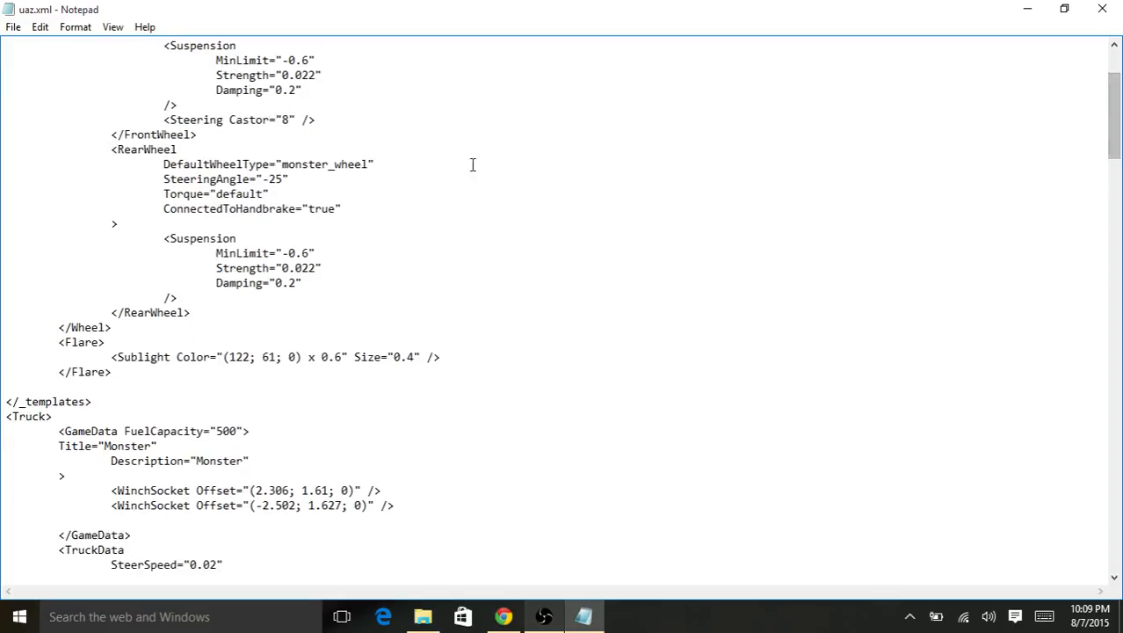
double_click(125, 152)
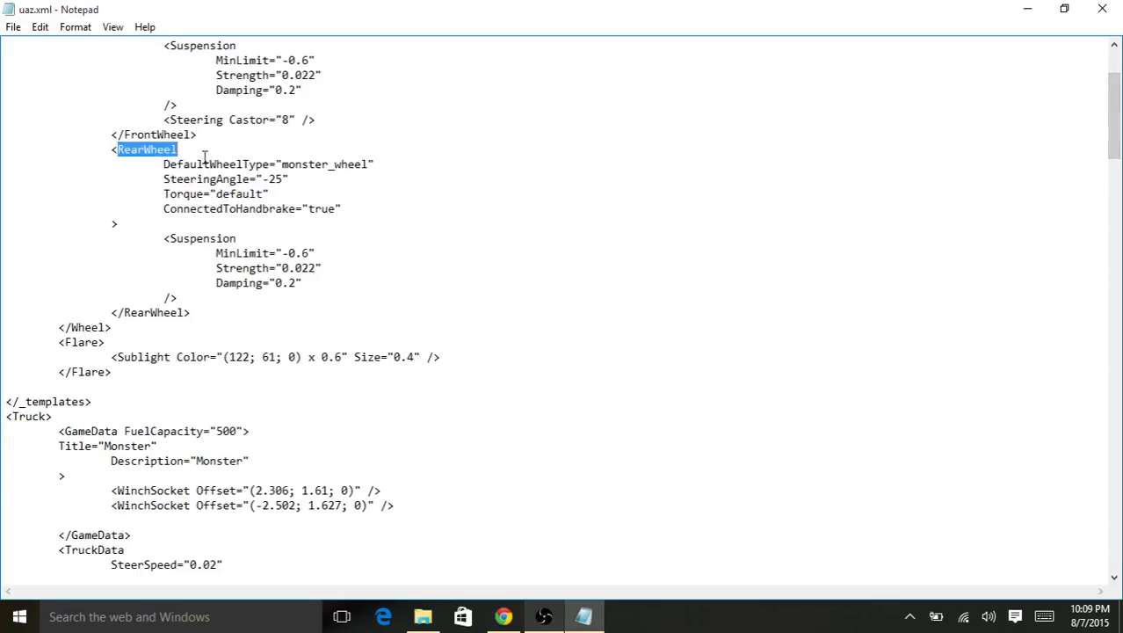
click(204, 162)
drag(114, 165, 374, 296)
click(350, 306)
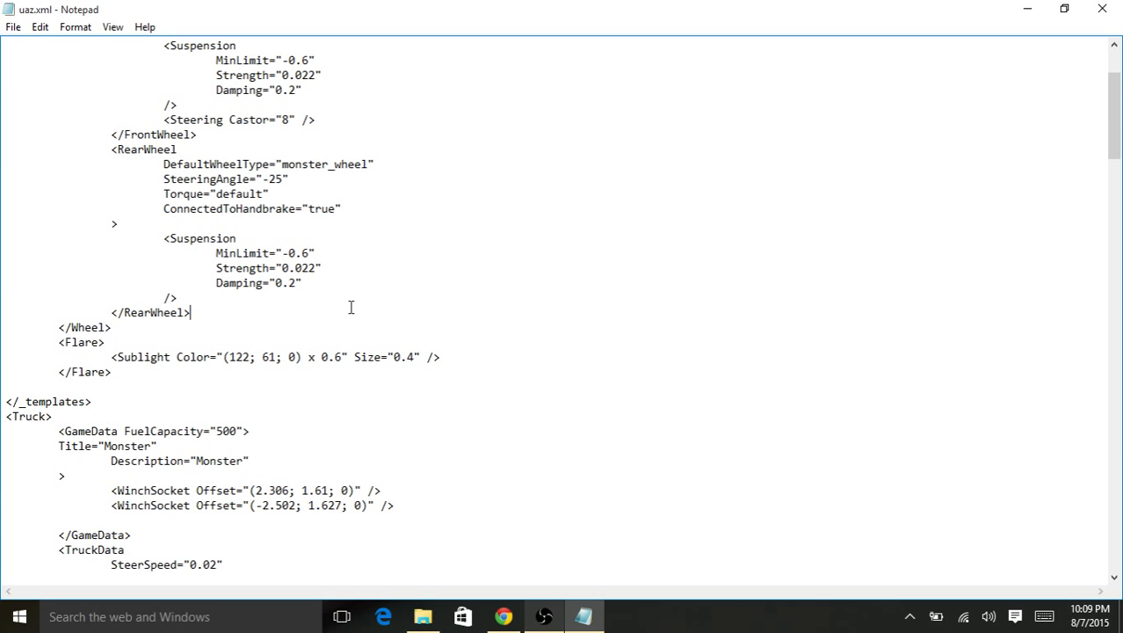
- Examine the Suspension blocks of the RearWheel and FrontWheel sections, comparing their MinLimit, Strength and Damping attributes
drag(1118, 112, 1118, 128)
drag(232, 134, 308, 165)
drag(309, 165, 283, 148)
click(304, 152)
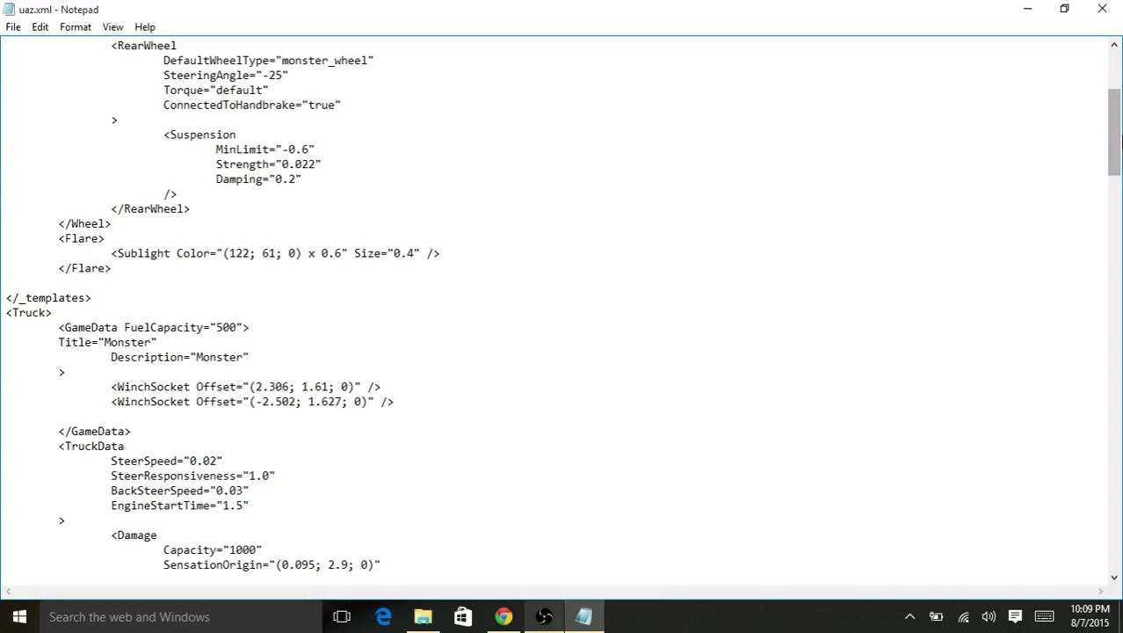
click(1106, 89)
drag(1116, 98, 1122, 61)
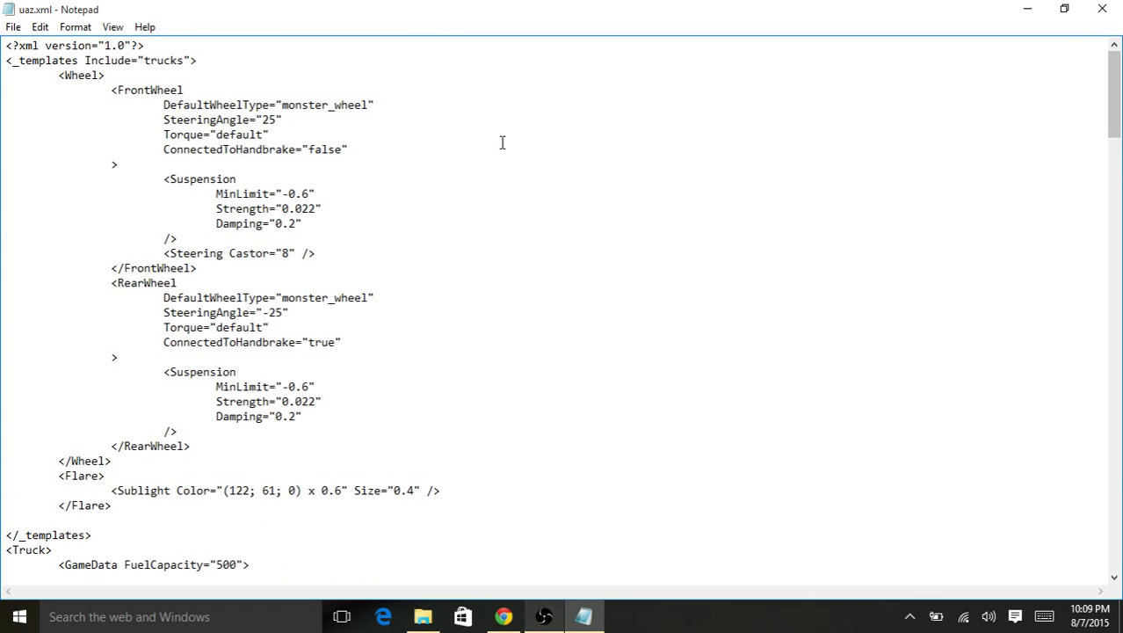
drag(164, 180, 237, 191)
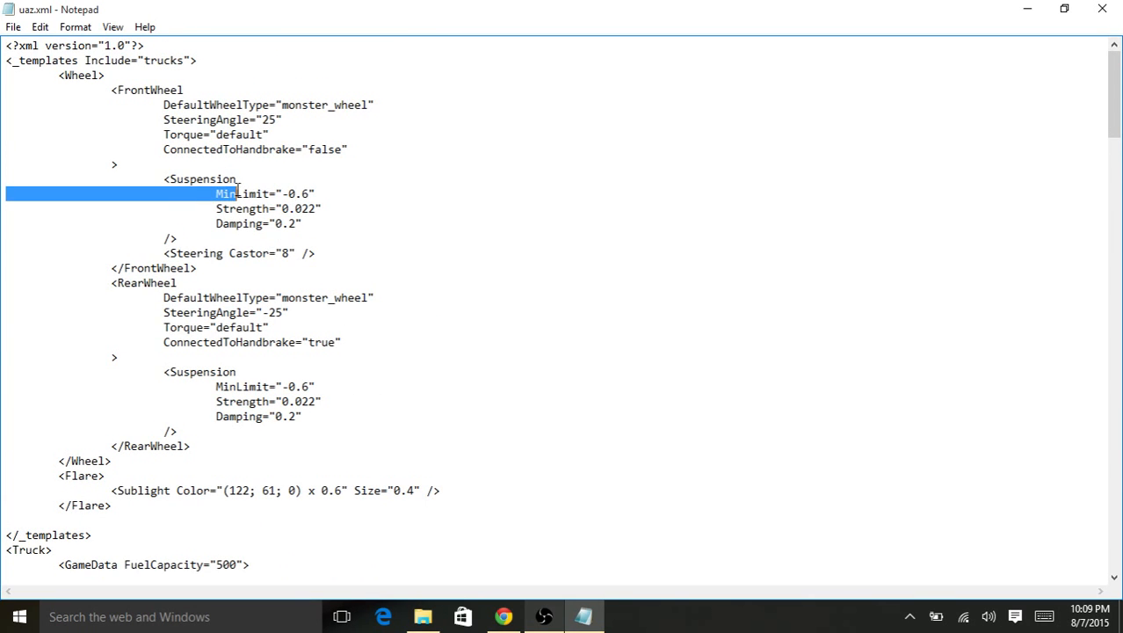
click(328, 193)
- Examine the Sublight Color and Size line in the Flare block below the wheel section
drag(1116, 83, 1114, 144)
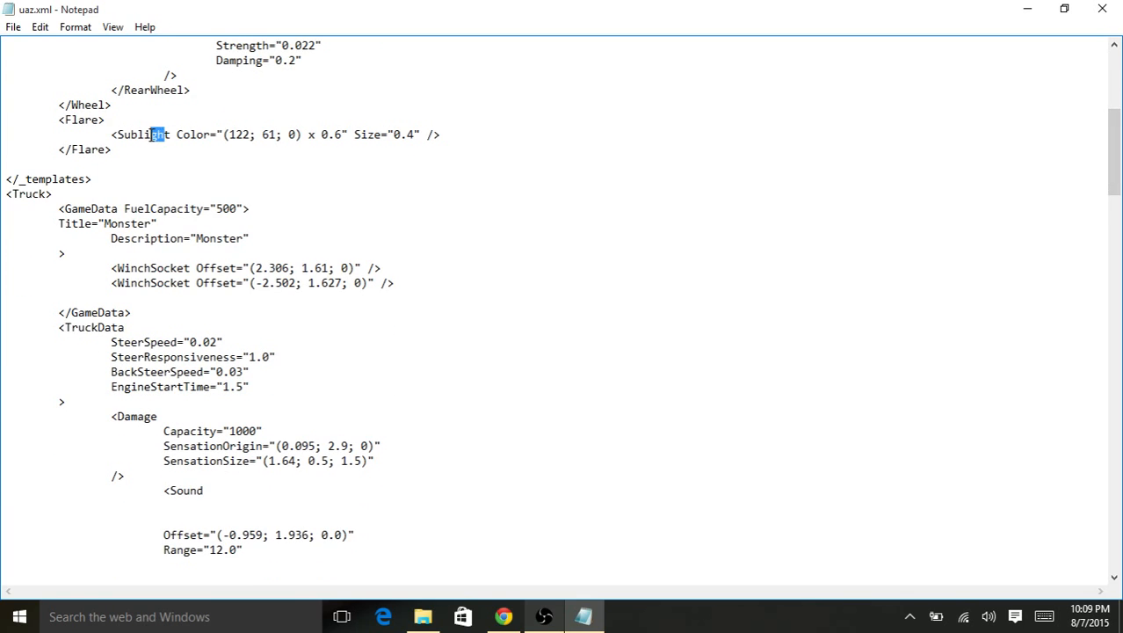
drag(116, 134, 416, 134)
click(399, 163)
drag(1107, 162, 1107, 167)
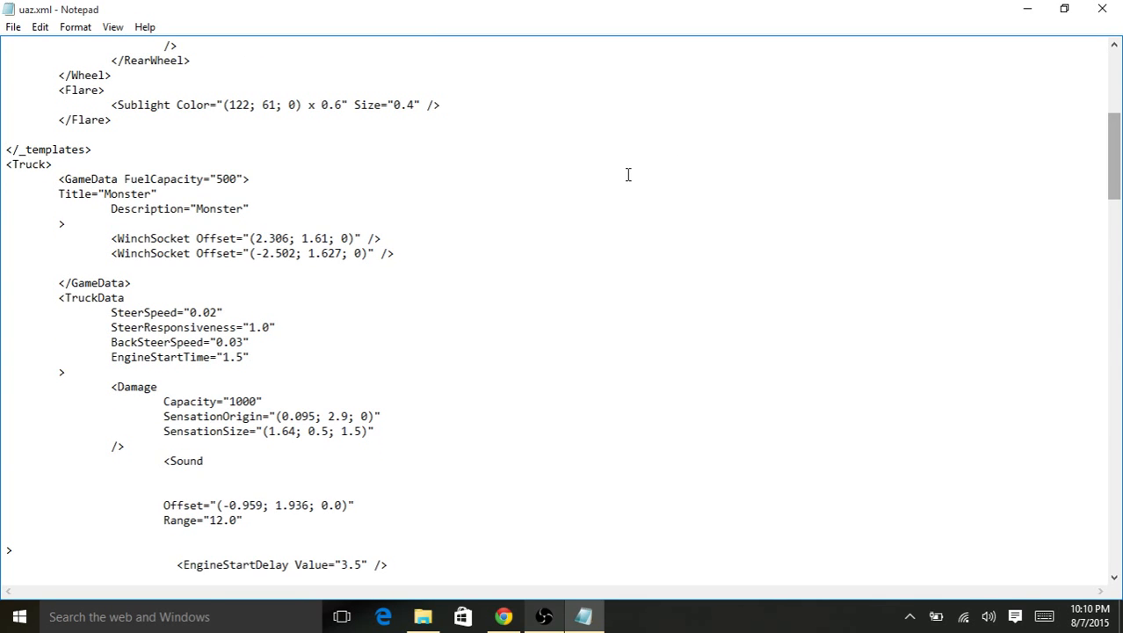
- Set the GameData FuelCapacity to a 5 followed by 29 zeros
double_click(85, 178)
click(156, 178)
drag(210, 179, 214, 181)
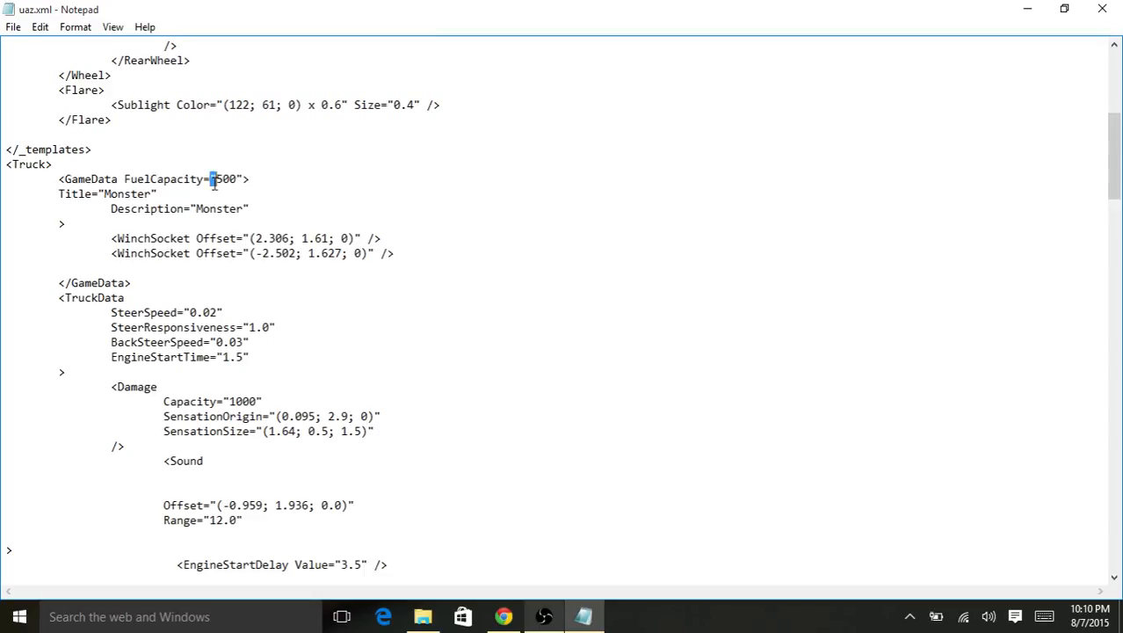
double_click(216, 180)
click(228, 179)
text(000000000)
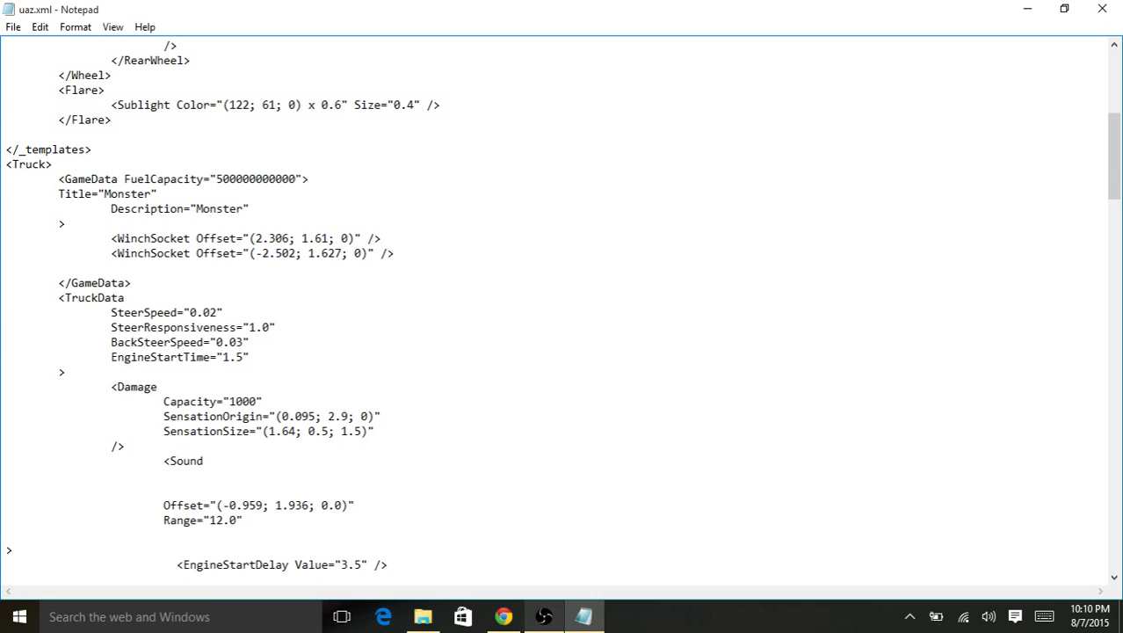
text(000000000000000000)
click(219, 222)
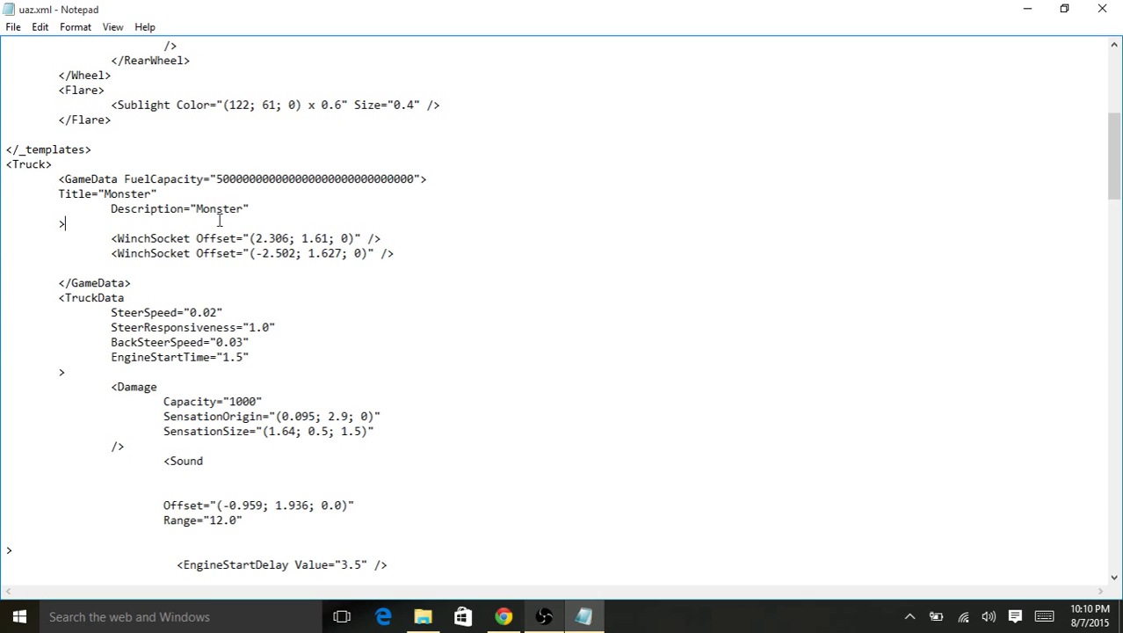
- Examine the Title attribute and the two WinchSocket Offset lines in the GameData block
click(191, 194)
click(109, 195)
drag(111, 238, 300, 245)
click(182, 230)
drag(350, 238, 259, 232)
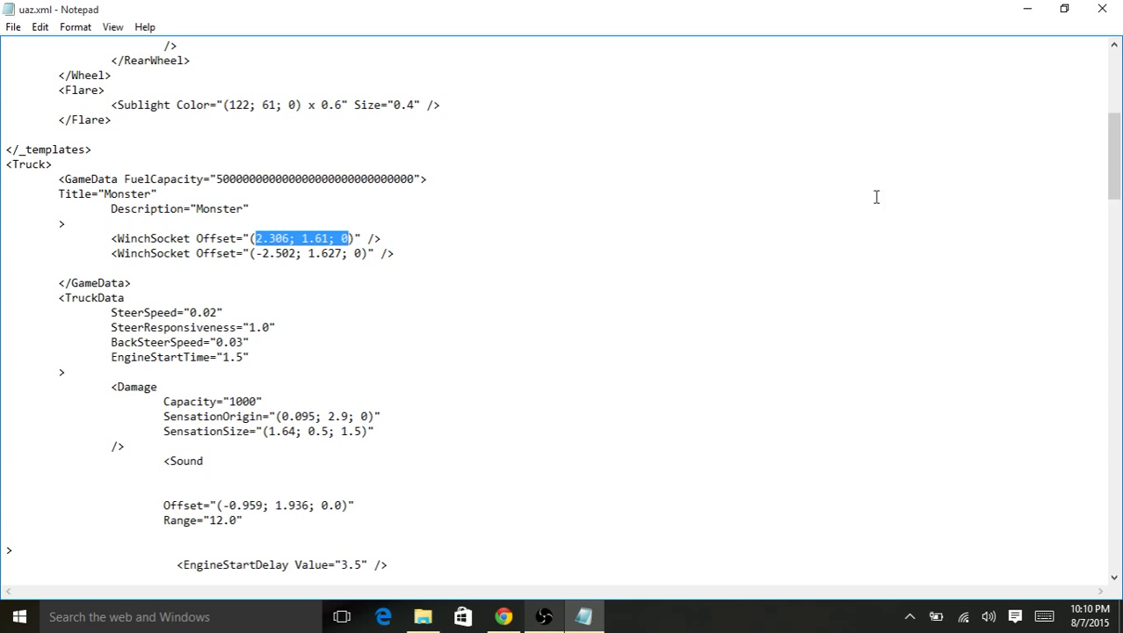
drag(1118, 187, 1118, 205)
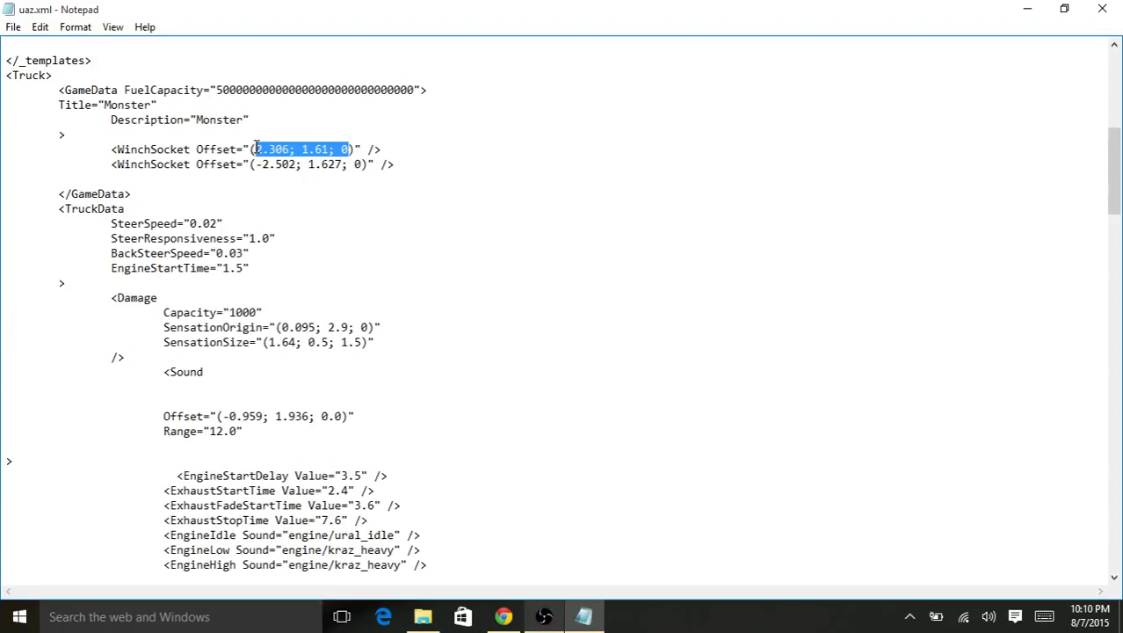
click(290, 164)
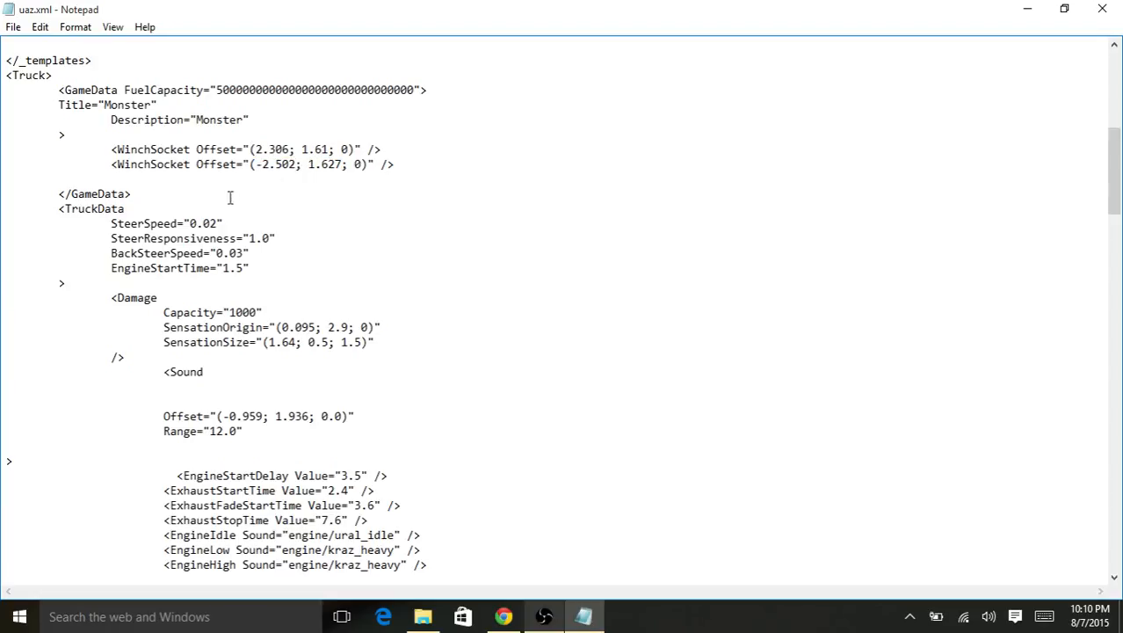
- Examine the SteerSpeed attribute at the start of the TruckData block
drag(130, 224, 175, 223)
click(94, 210)
click(174, 224)
text(dd)
key(BackSpace)
key(BackSpace)
drag(203, 223, 224, 222)
click(224, 223)
drag(185, 219, 240, 219)
click(240, 219)
- Examine the SteerResponsiveness, BackSteerSpeed and EngineStartTime attributes in the TruckData block
drag(117, 238, 314, 233)
click(314, 229)
drag(253, 238, 288, 243)
click(289, 243)
drag(159, 249, 251, 253)
click(243, 252)
drag(131, 269, 70, 283)
click(198, 268)
- Examine the Capacity and SensationOrigin attributes in the Damage block
drag(1116, 201, 1116, 218)
drag(170, 164, 250, 164)
click(240, 164)
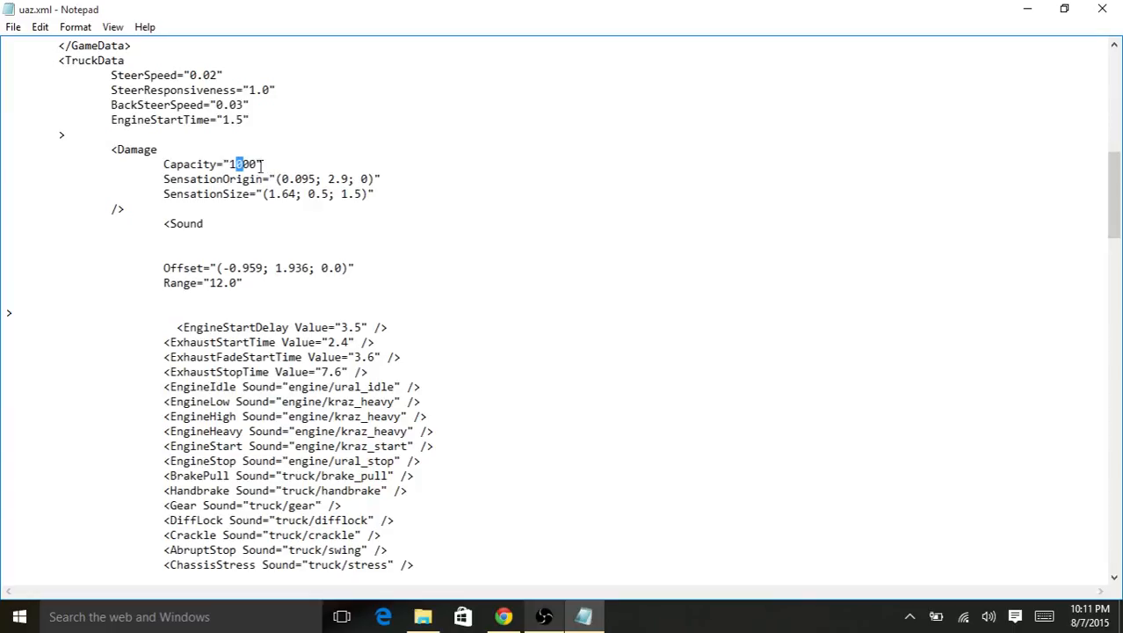
click(261, 164)
drag(168, 179, 384, 178)
click(370, 174)
click(383, 179)
- Examine the Sound block, including its engine sound entries and the EngineHeavy sound path
drag(1115, 203, 1115, 218)
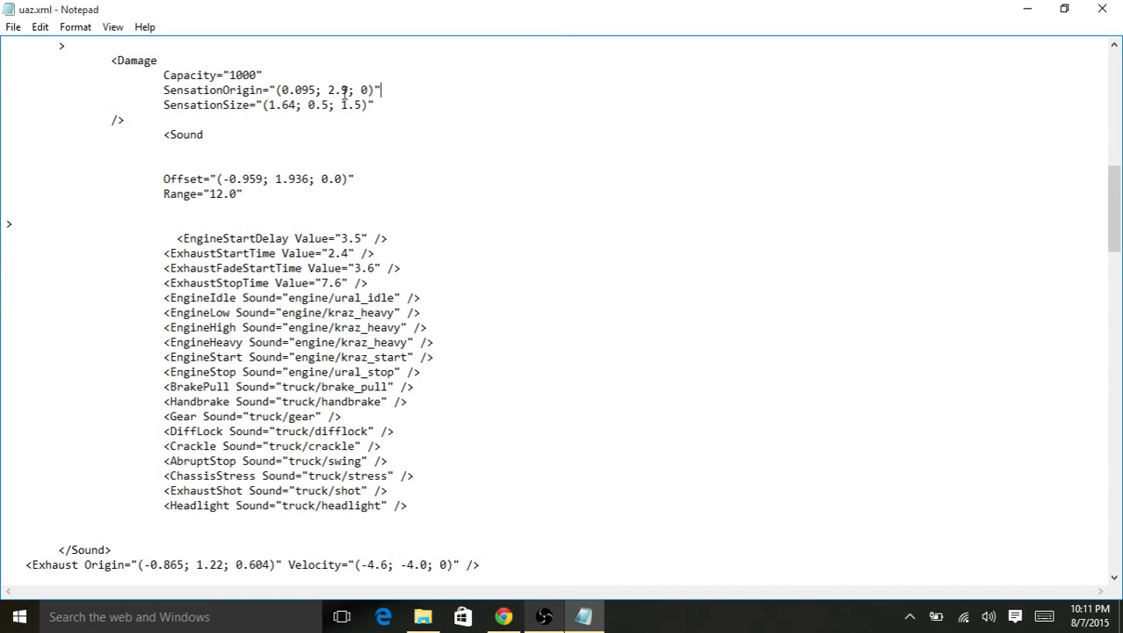
click(165, 120)
click(179, 136)
drag(264, 358, 376, 339)
drag(326, 285, 414, 429)
click(414, 416)
drag(295, 343, 412, 343)
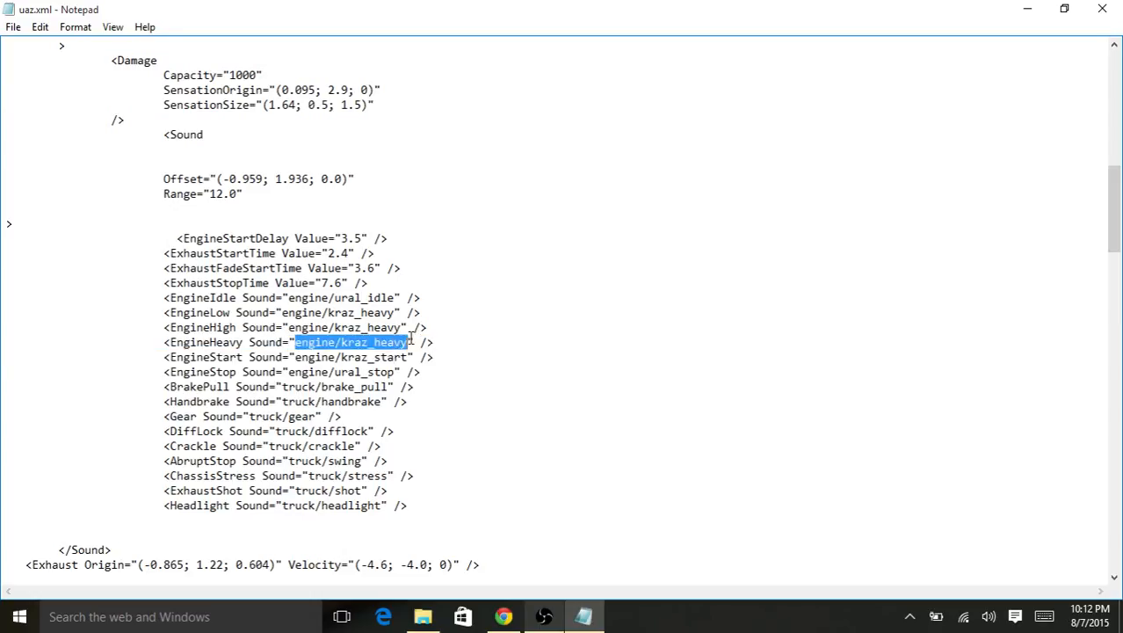
click(411, 342)
- Examine the Exhaust lines below the Sound block, including their Origin coordinates and Velocity values
drag(1110, 214, 1100, 277)
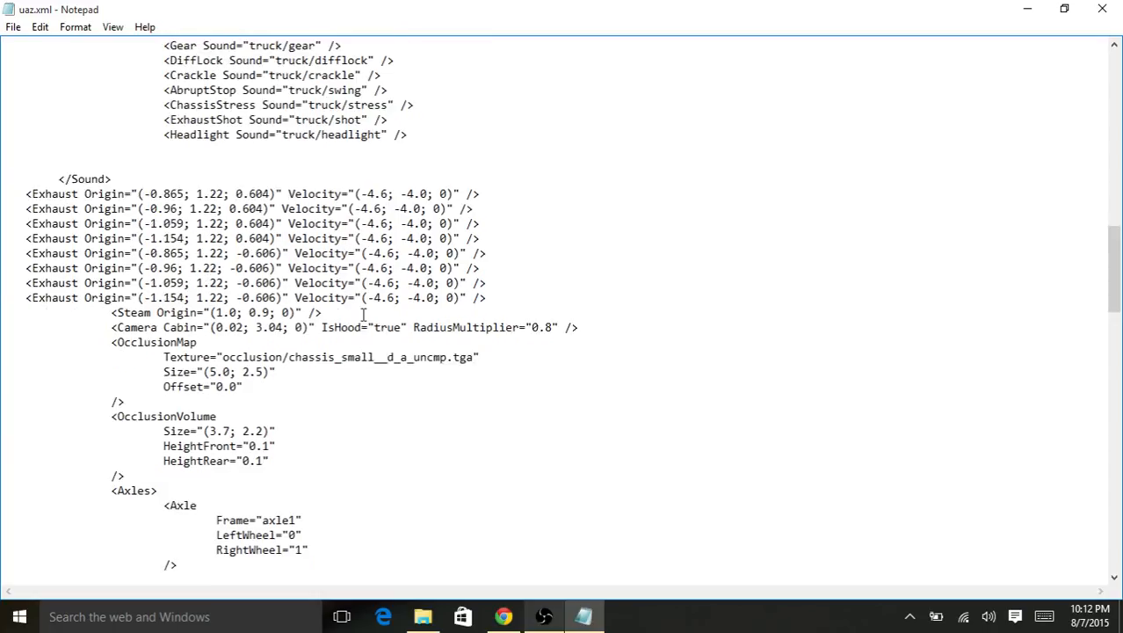
drag(38, 277, 154, 274)
click(208, 248)
click(56, 212)
drag(55, 209, 186, 211)
click(129, 175)
drag(140, 194, 401, 194)
drag(218, 209, 272, 320)
click(272, 271)
click(256, 299)
- Examine the coordinates in the Steam Origin line below the Exhaust entries
drag(204, 327, 225, 312)
click(205, 313)
click(225, 312)
drag(217, 313, 276, 313)
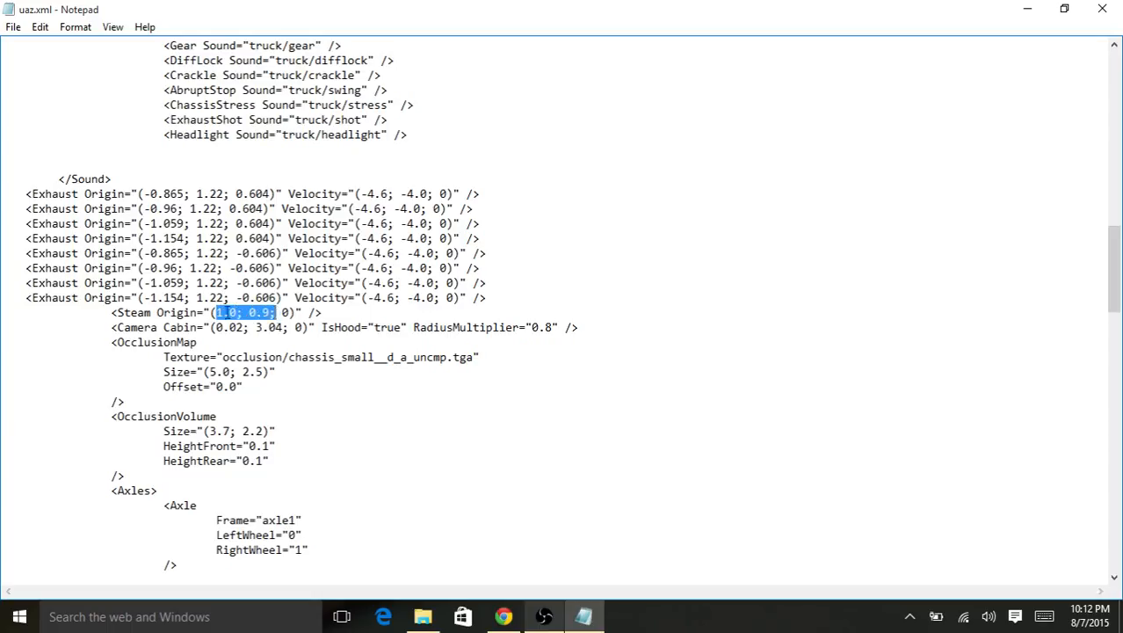
click(229, 313)
drag(144, 313, 227, 310)
click(228, 310)
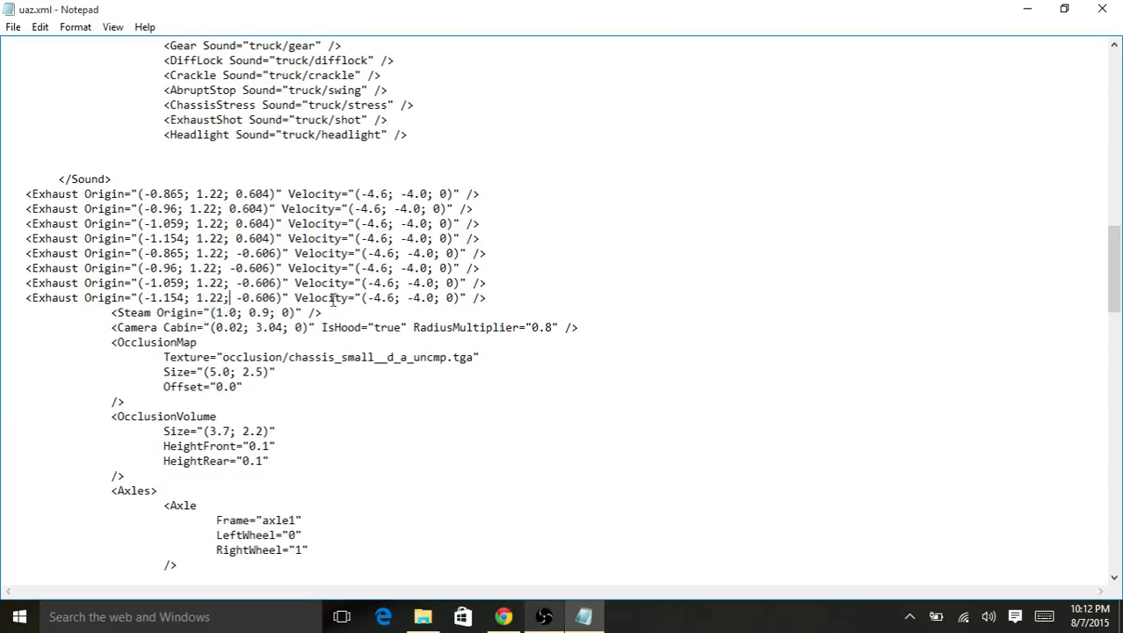
- Examine the Camera line, including its Cabin coordinates and IsHood attribute
drag(1117, 254, 1116, 265)
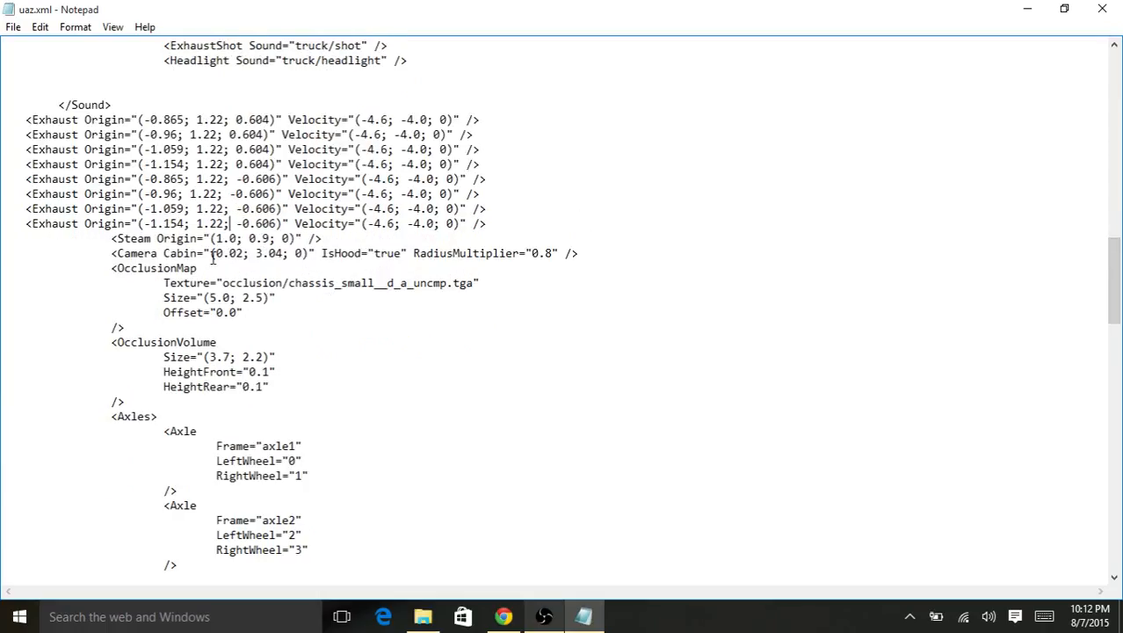
drag(144, 253, 246, 253)
drag(302, 253, 386, 253)
click(319, 253)
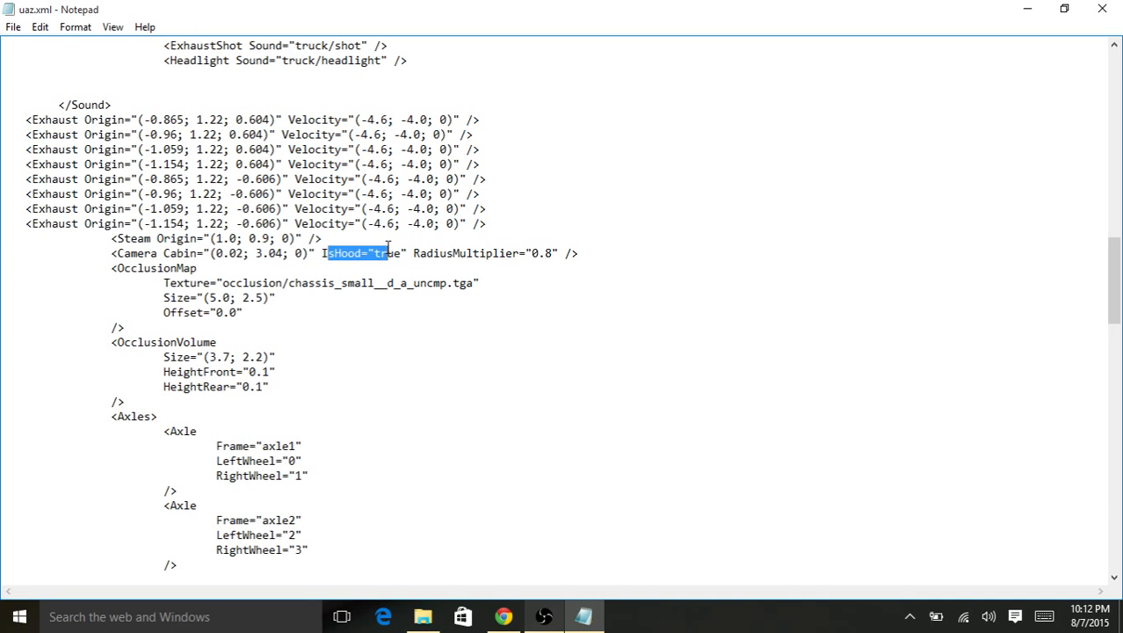
click(403, 253)
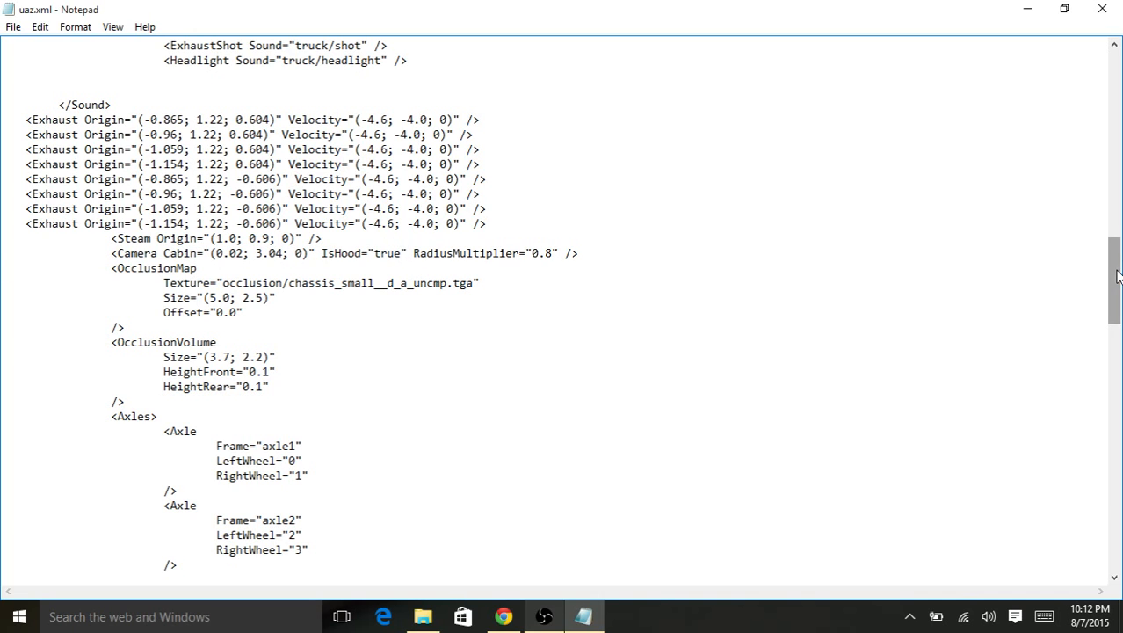
- Examine the OcclusionMap and OcclusionVolume blocks below the Camera line
drag(1117, 275, 1105, 298)
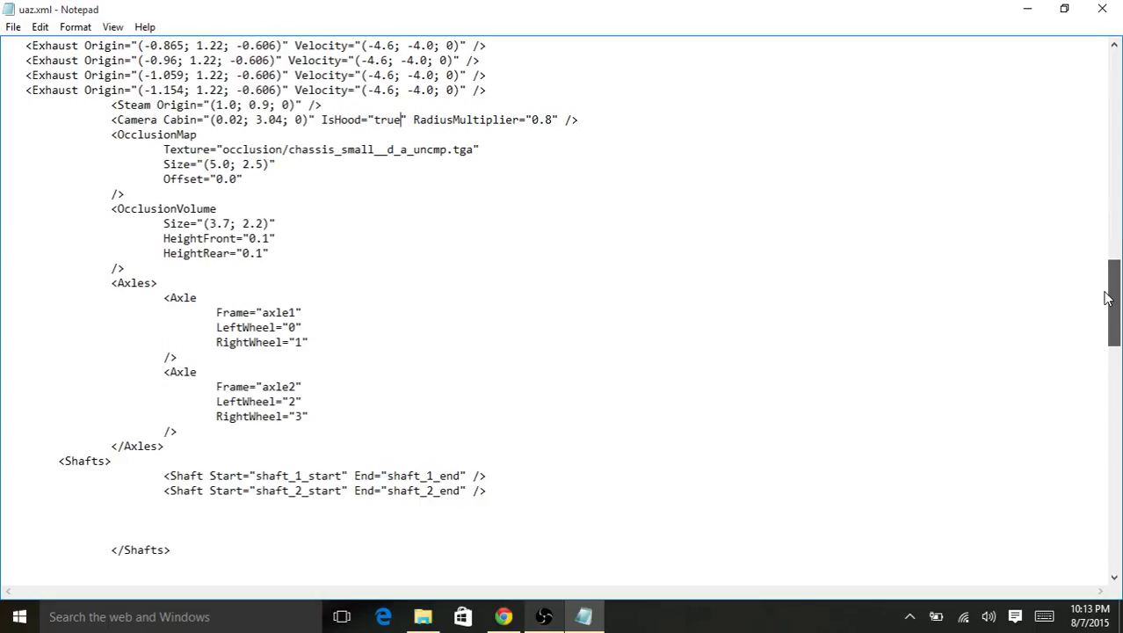
drag(1107, 298, 1109, 302)
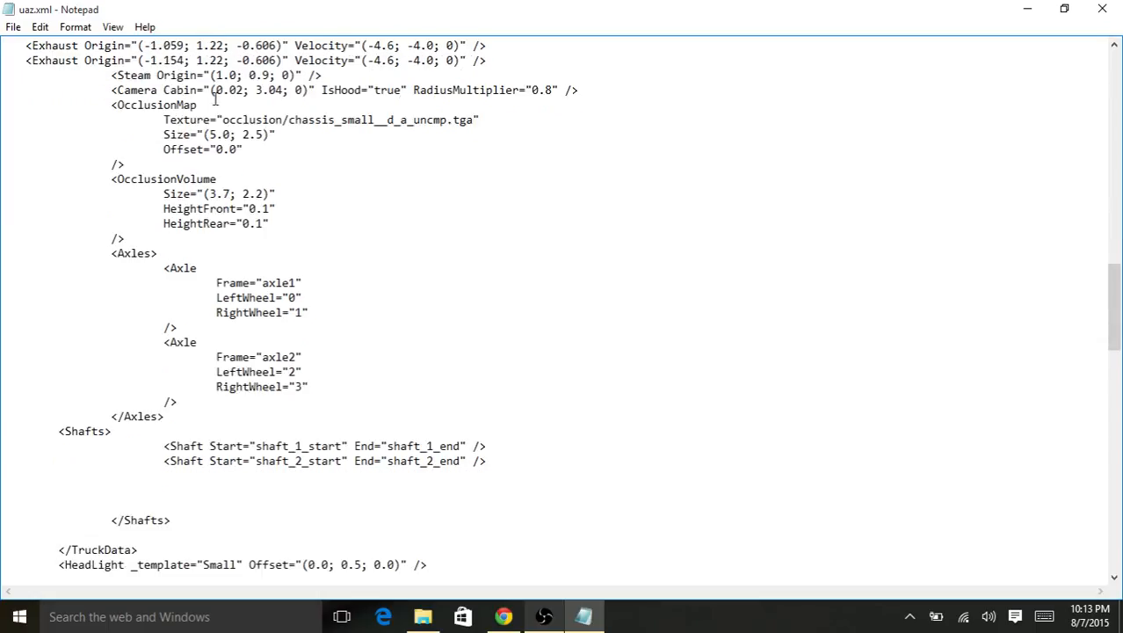
drag(204, 135, 229, 148)
drag(157, 174, 156, 169)
click(177, 176)
- Examine the Frame, LeftWheel and RightWheel attributes of the axle1 entry in the Axles block
drag(217, 281, 310, 314)
click(273, 299)
click(275, 325)
click(308, 314)
double_click(308, 314)
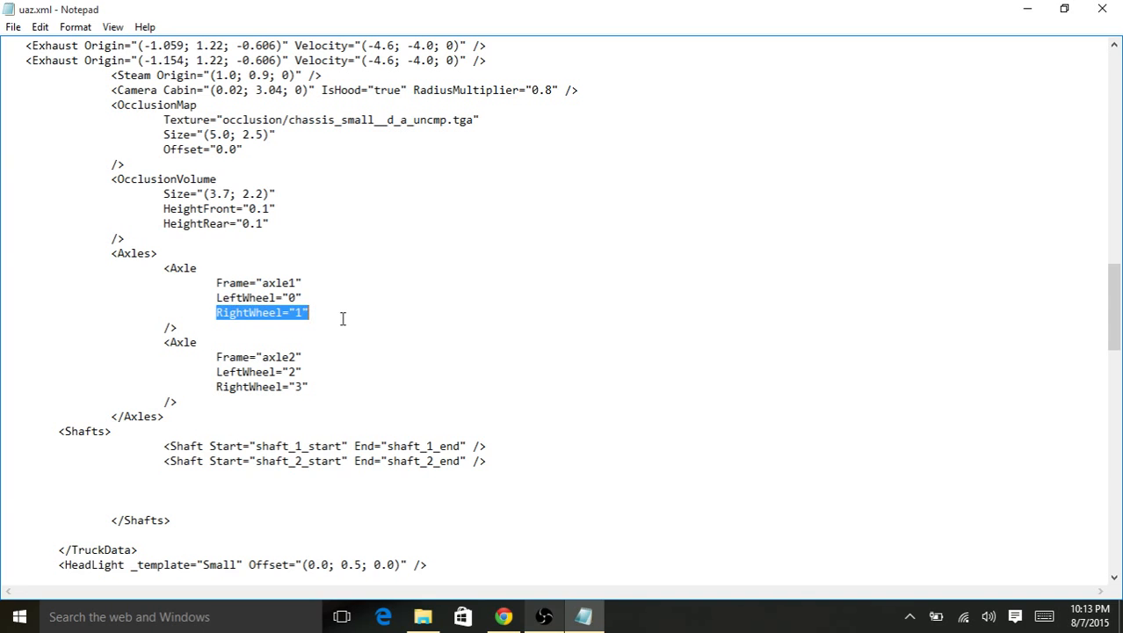
click(343, 318)
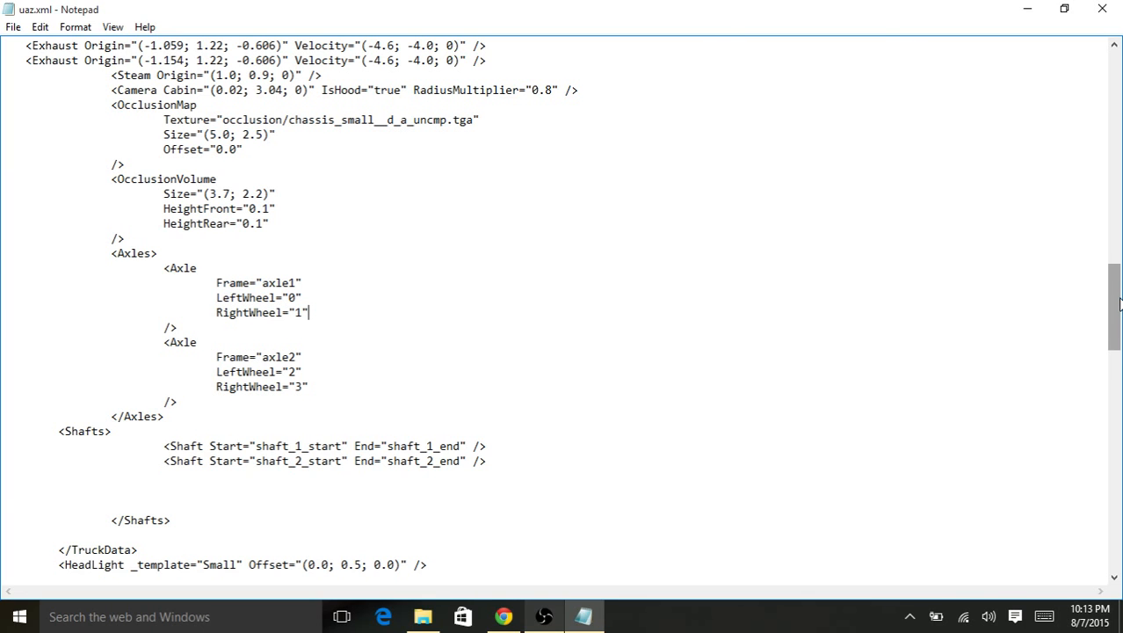
- Examine the PhysicsModel block, including its Mesh reference and the Body's Mass attribute
drag(1114, 339, 1109, 398)
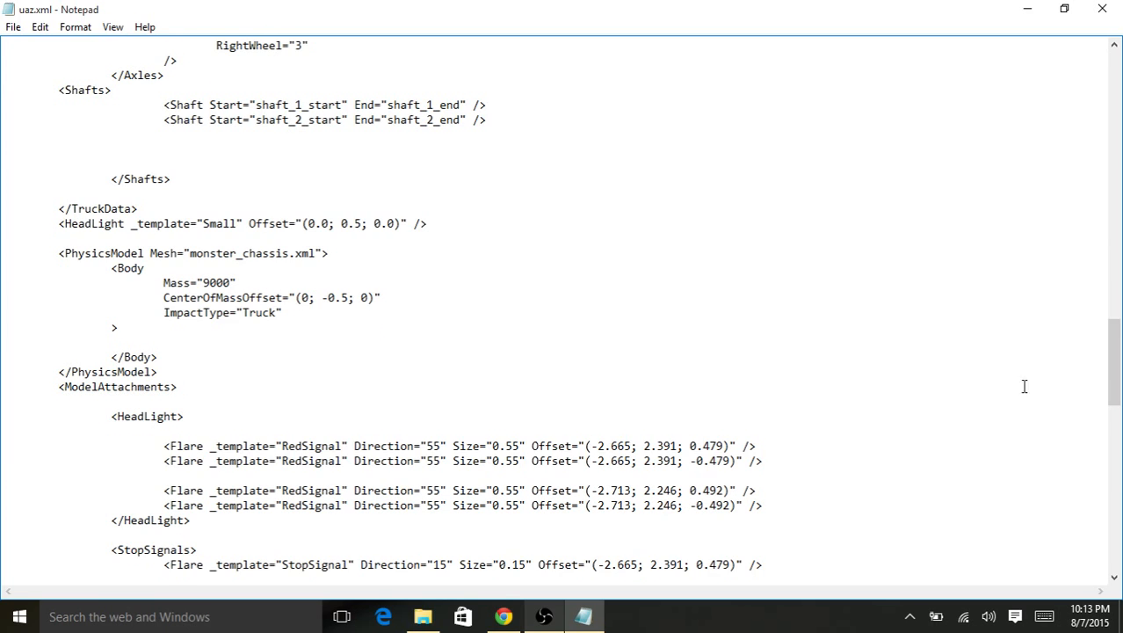
drag(164, 283, 217, 282)
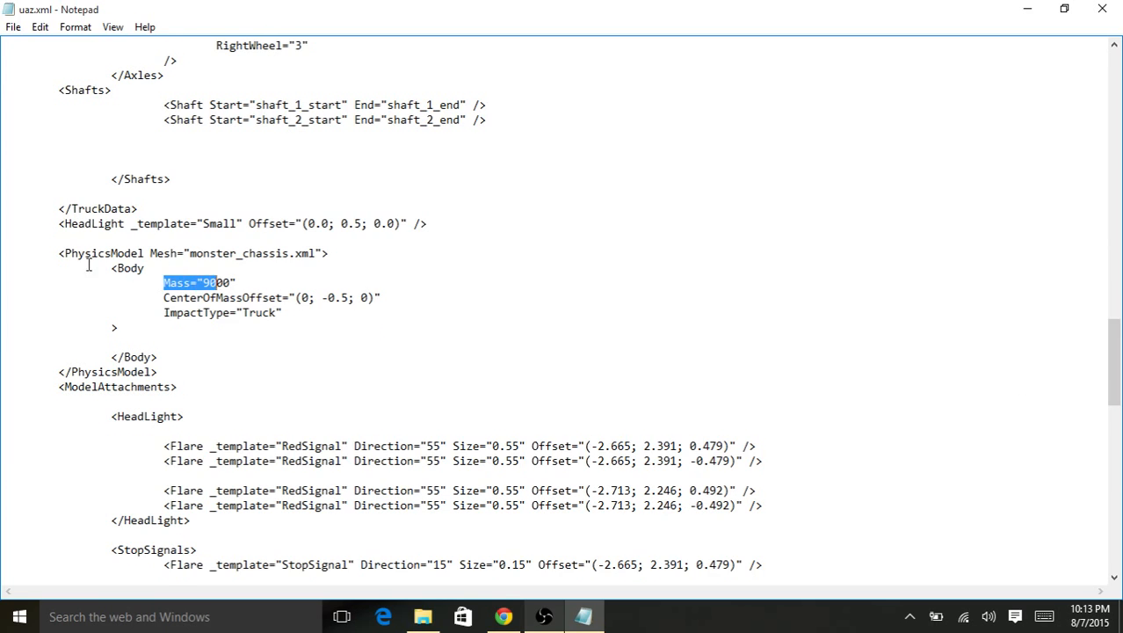
drag(111, 268, 294, 254)
click(85, 239)
click(307, 269)
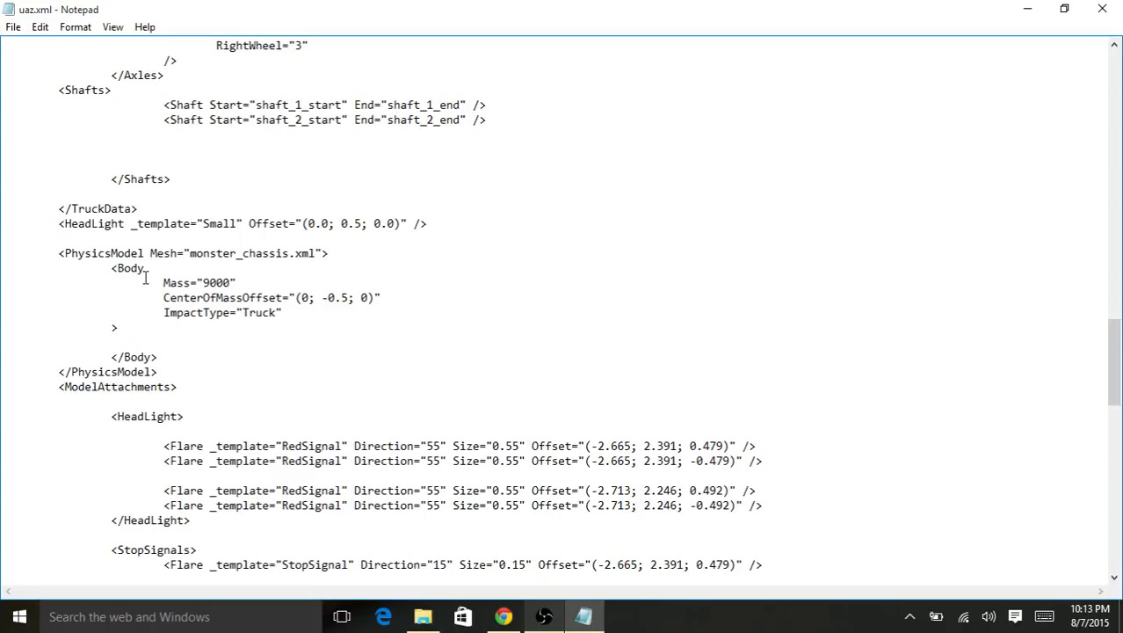
click(203, 282)
double_click(211, 282)
click(230, 282)
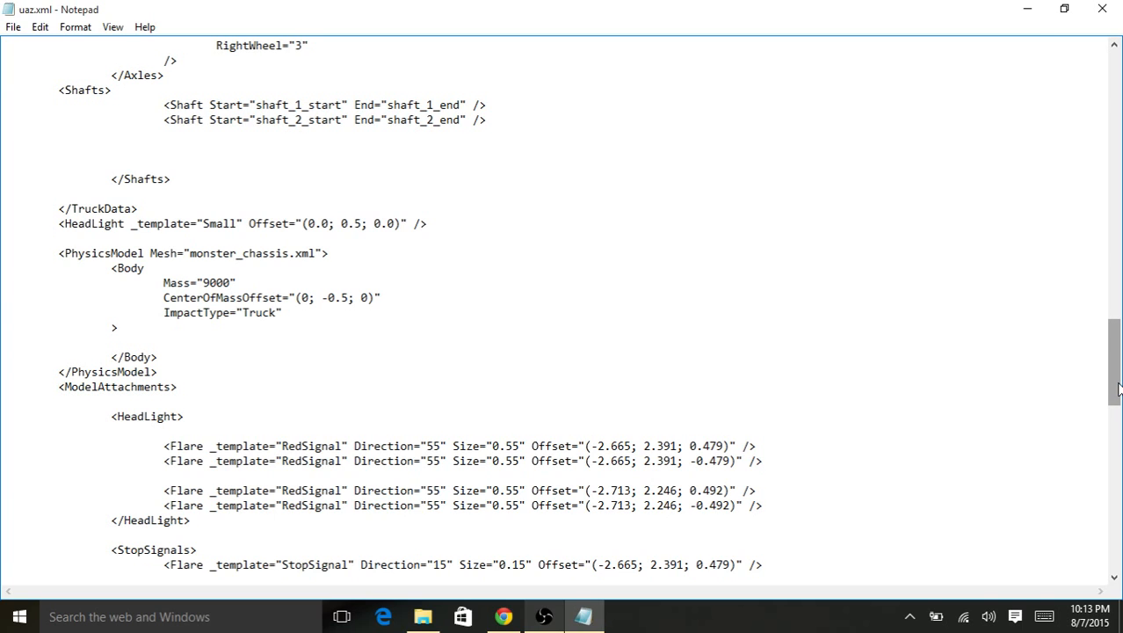
- Examine the RedSignal Flare lines and their Offset coordinates in the HeadLight block of ModelAttachments
drag(1118, 389, 1110, 423)
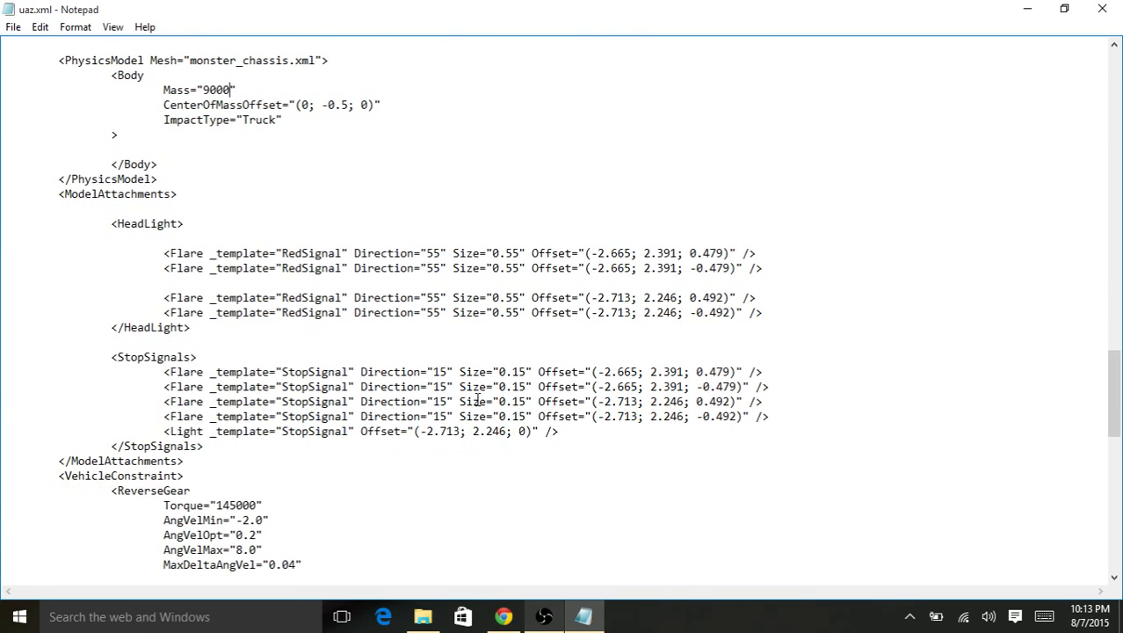
drag(178, 206, 305, 270)
click(494, 257)
drag(599, 257, 794, 271)
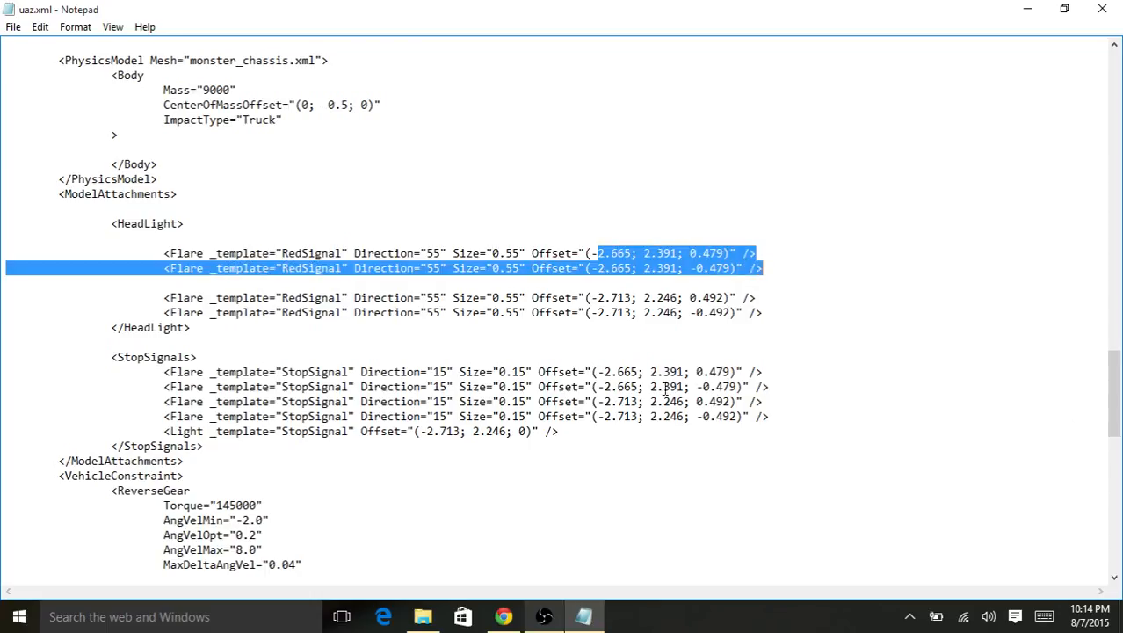
- Examine the template, Direction, Size and Offset attributes of the first Flare line in the StopSignals block
click(392, 358)
drag(231, 370, 270, 372)
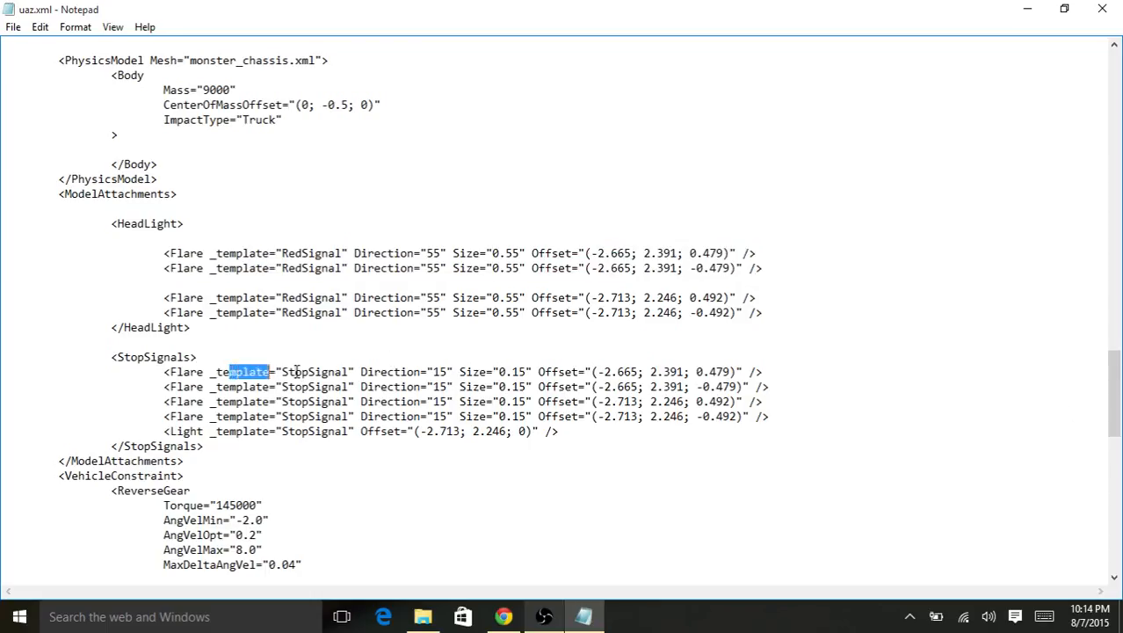
click(297, 371)
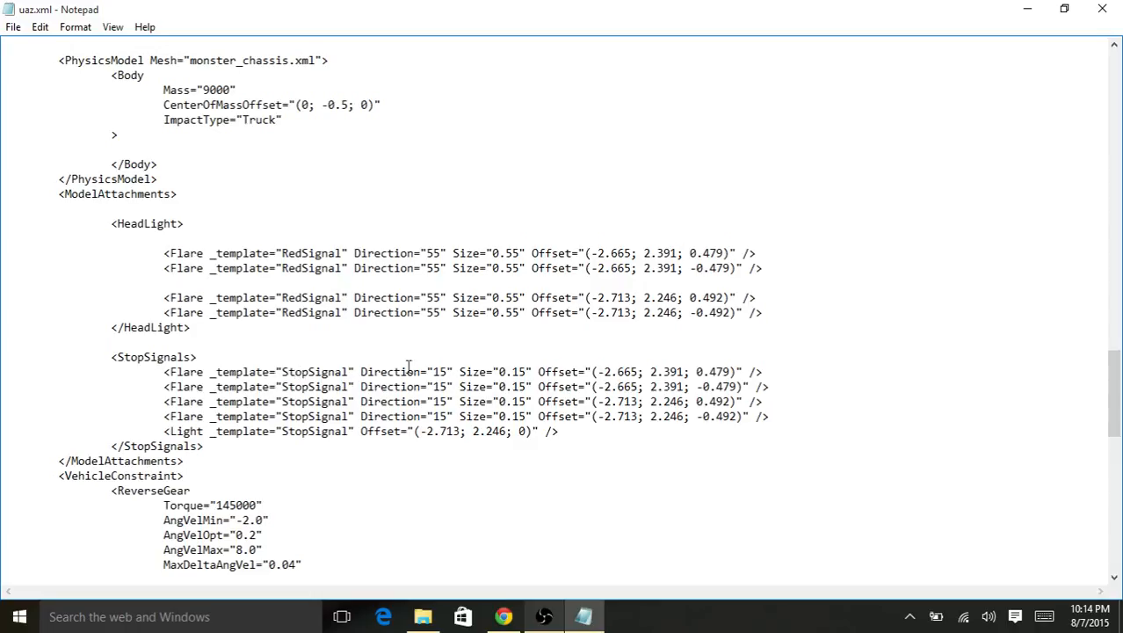
drag(598, 372, 726, 370)
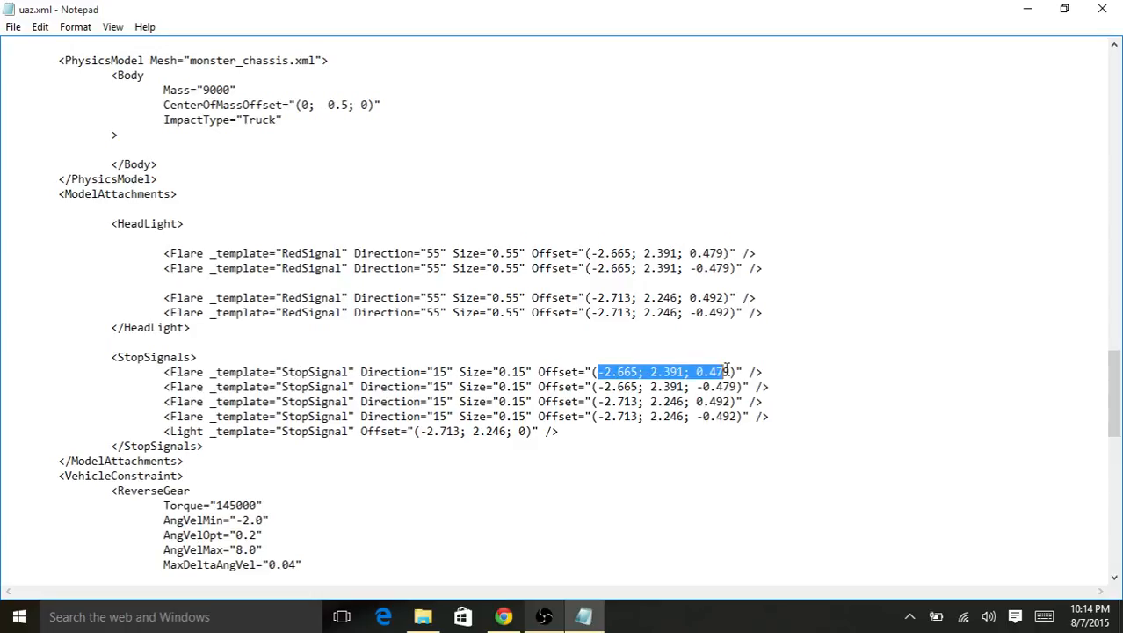
drag(367, 372, 566, 372)
- Examine the ReverseGear, HighGear and Gear entries and their torque and angular velocity attributes in the VehicleConstraint block
drag(1119, 387, 1087, 424)
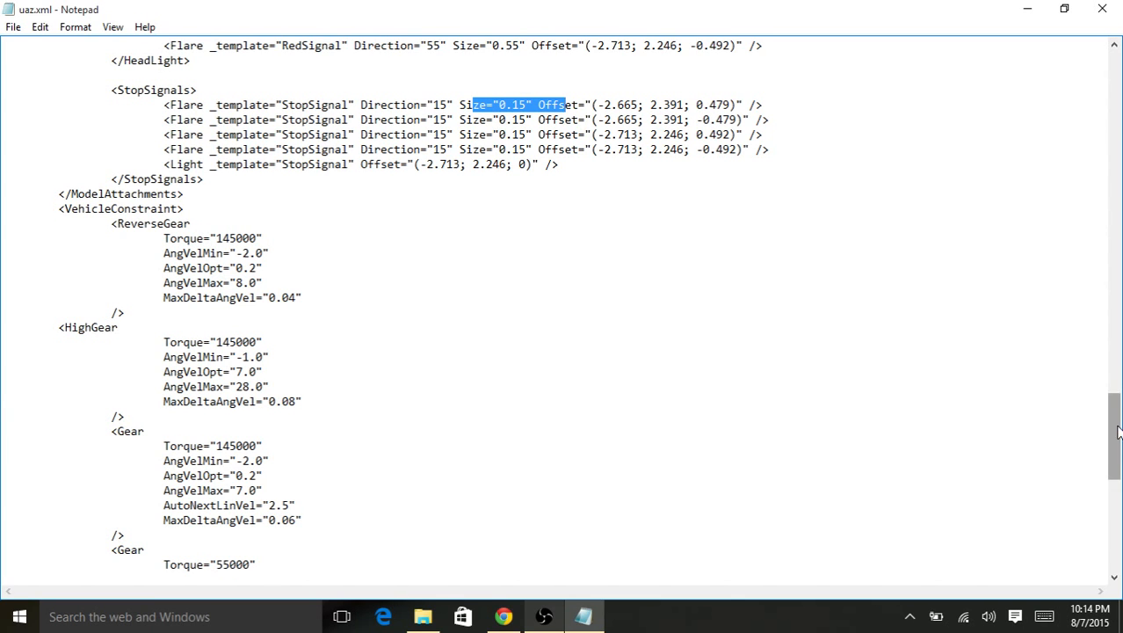
drag(1107, 427, 1115, 442)
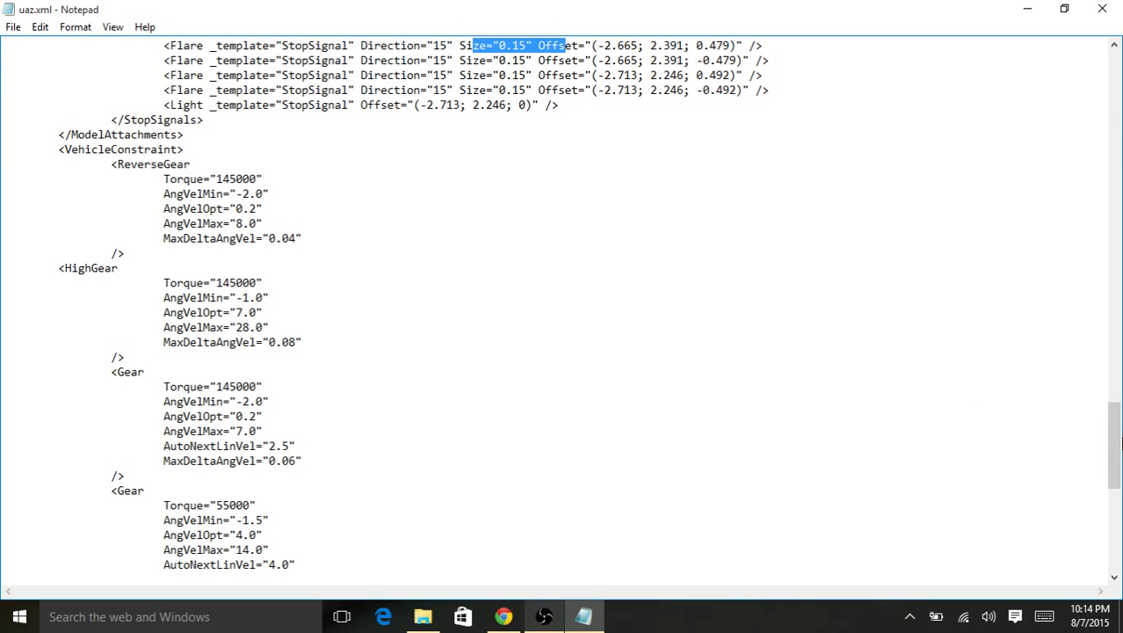
drag(1114, 444, 1097, 496)
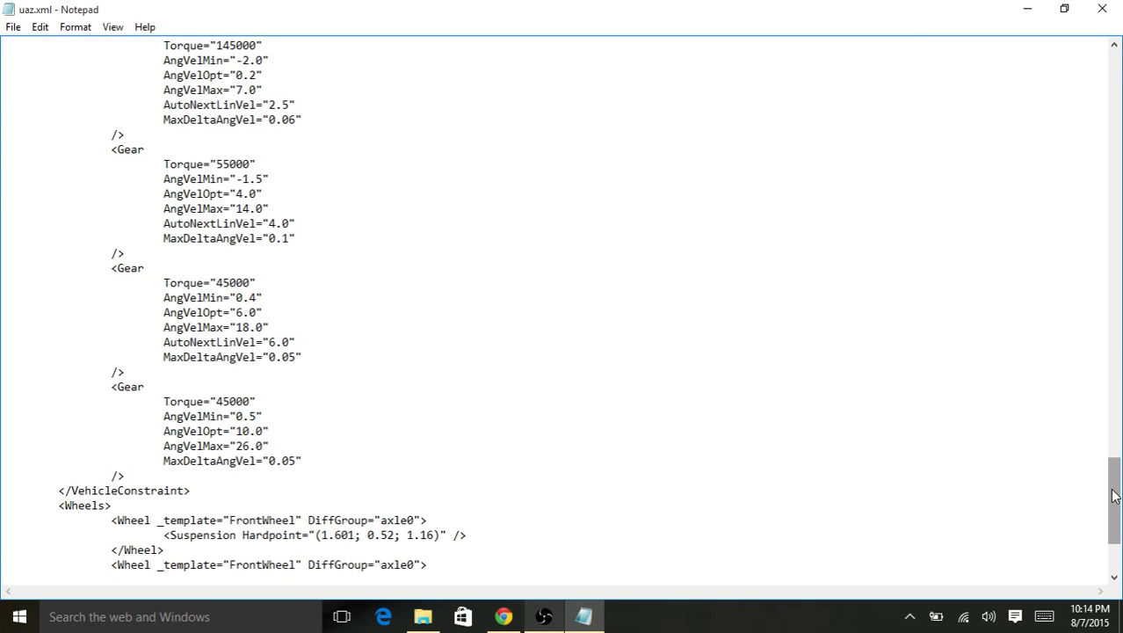
- Examine the FrontWheel and RearWheel entries, their DiffGroup attributes and suspension hardpoints in the Wheels block
drag(1113, 496, 1098, 525)
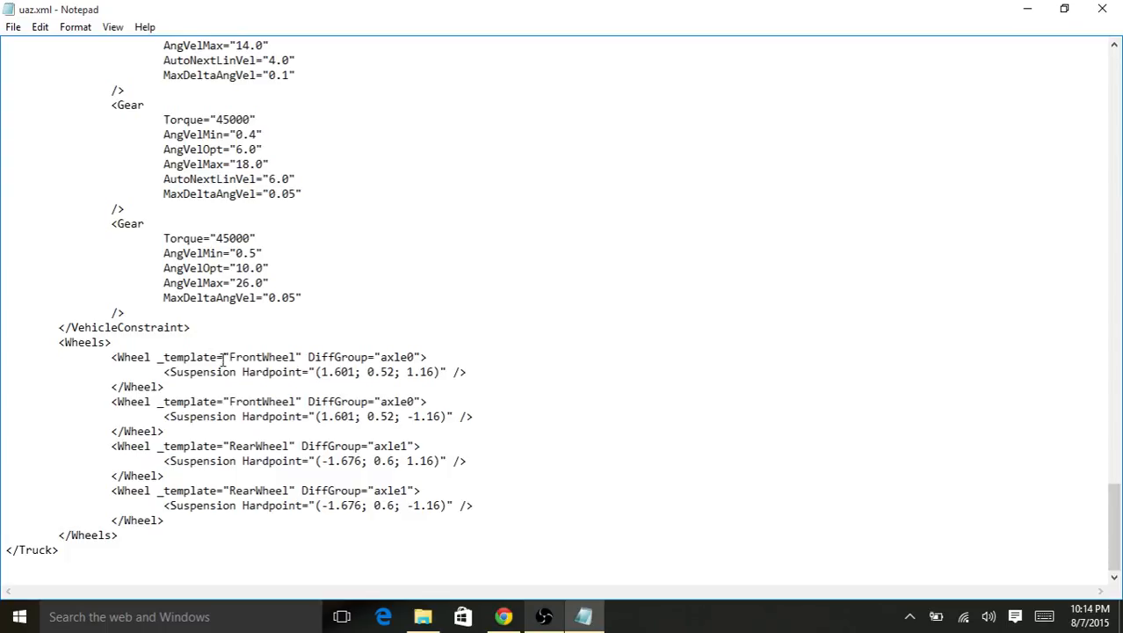
drag(59, 341, 196, 356)
drag(282, 357, 478, 448)
click(316, 359)
click(476, 449)
- Return to the start of uaz.xml, restore its window down, and open monster_wheel.xml from the classes\wheels folder
drag(1116, 538, 1116, 101)
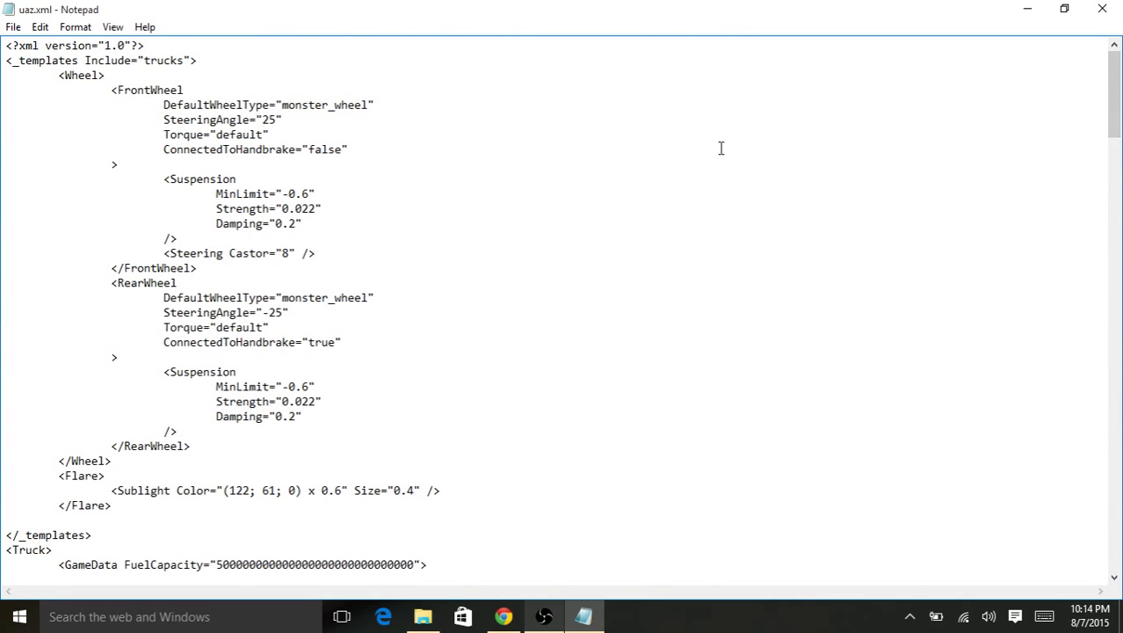
drag(650, 10, 617, 214)
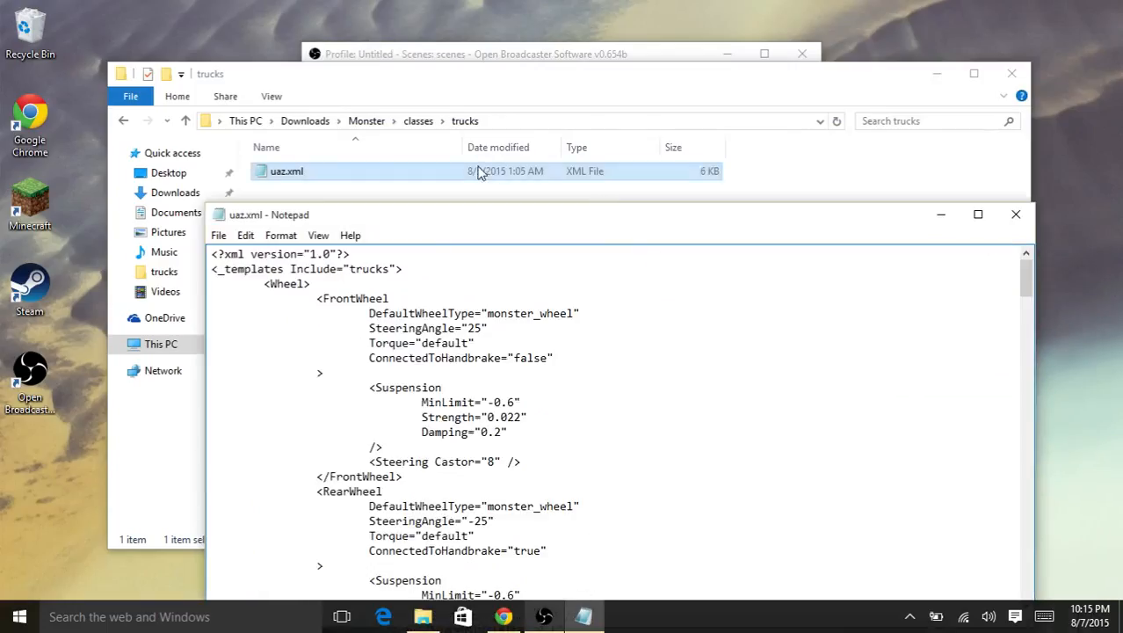
click(420, 123)
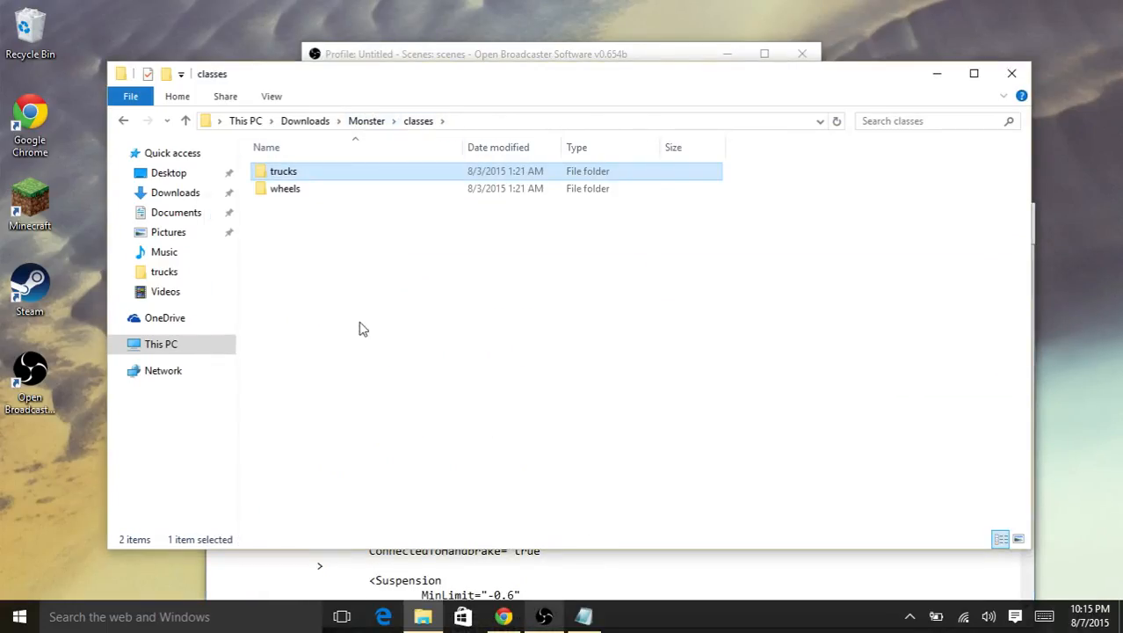
double_click(333, 189)
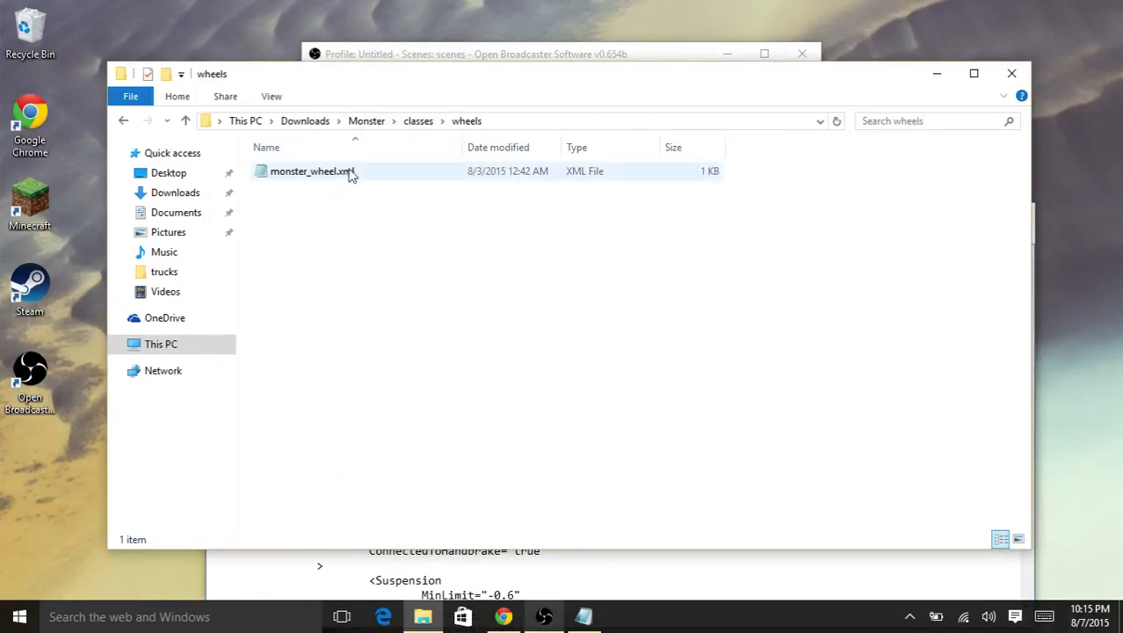
double_click(333, 170)
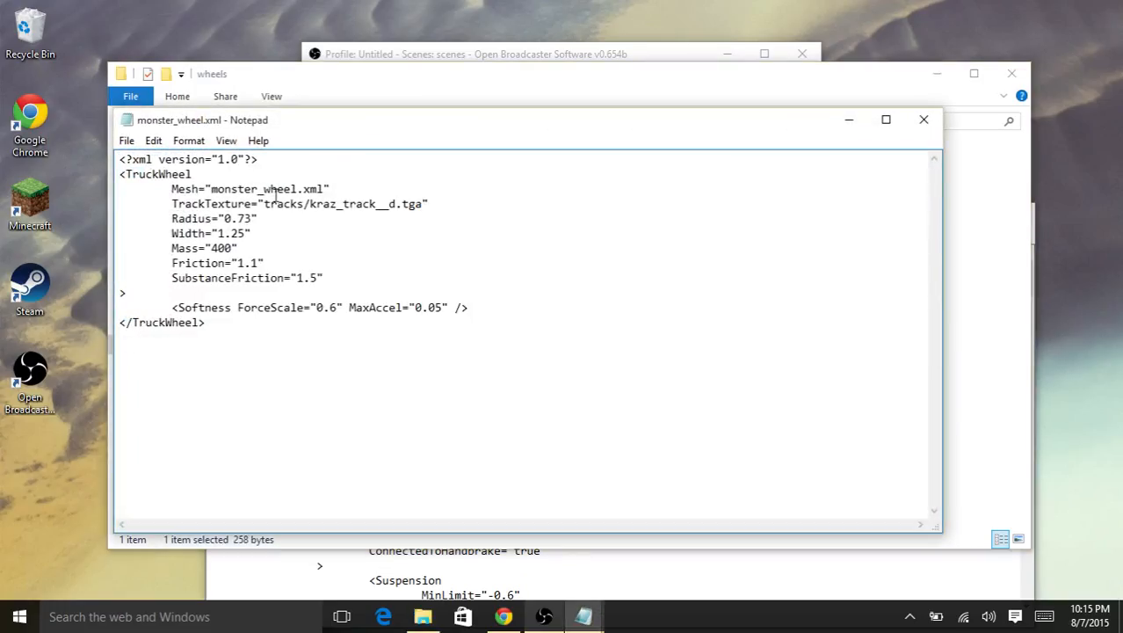
- Examine the Mesh, TrackTexture, Radius, Width and Mass attributes of the TruckWheel entry and close the file
drag(278, 190, 301, 204)
drag(206, 220, 297, 255)
click(232, 221)
click(334, 257)
click(922, 121)
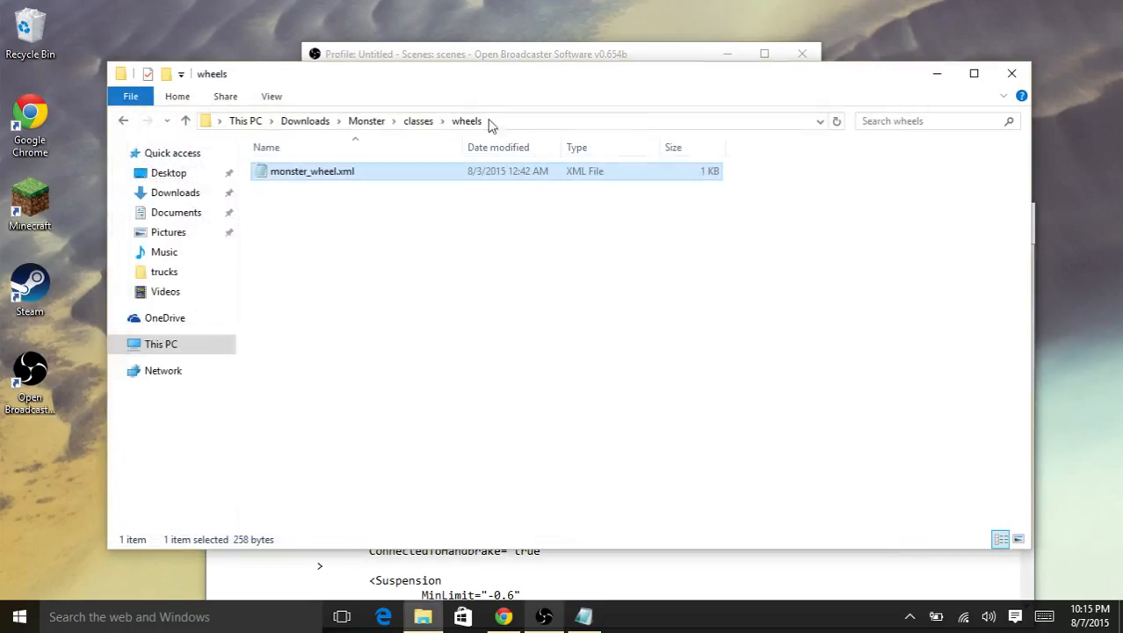
- Look inside the meshes folder of the Monster mod and return to the mod's main folder
click(415, 124)
click(366, 126)
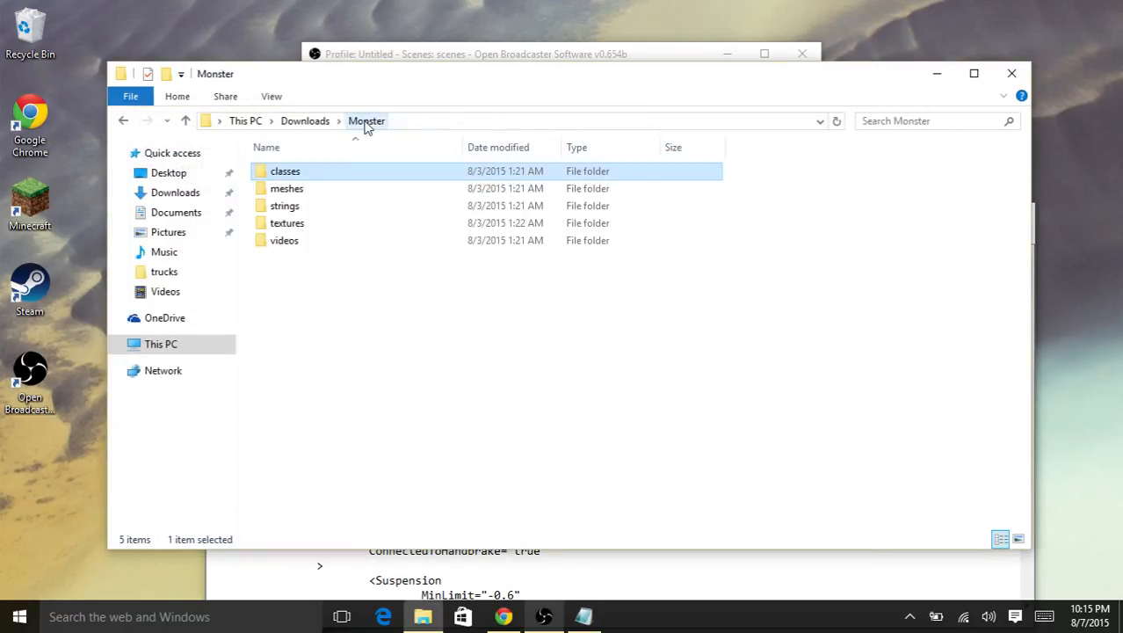
double_click(328, 192)
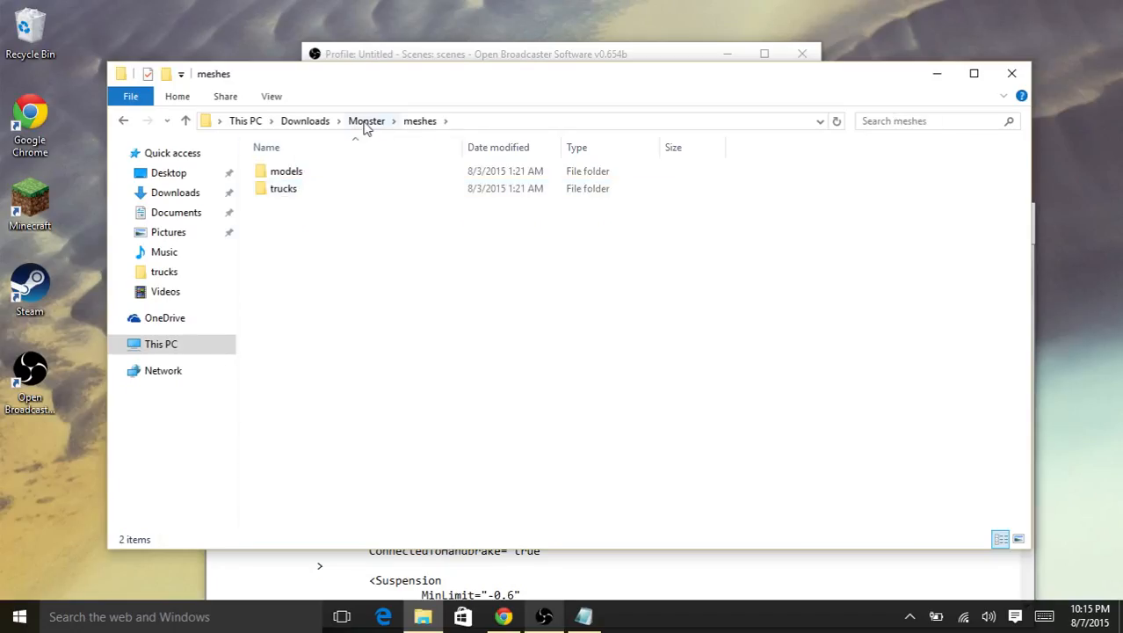
click(365, 122)
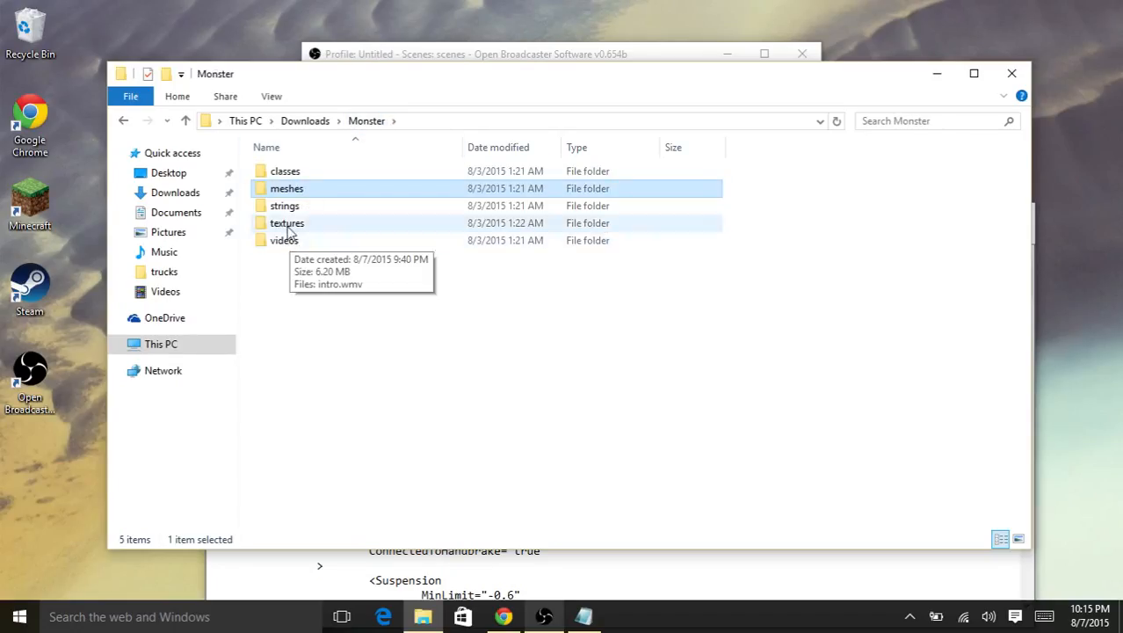
- View the truck body texture 81c0c0b8.bmp from the textures folder in Photos, and close it
double_click(283, 223)
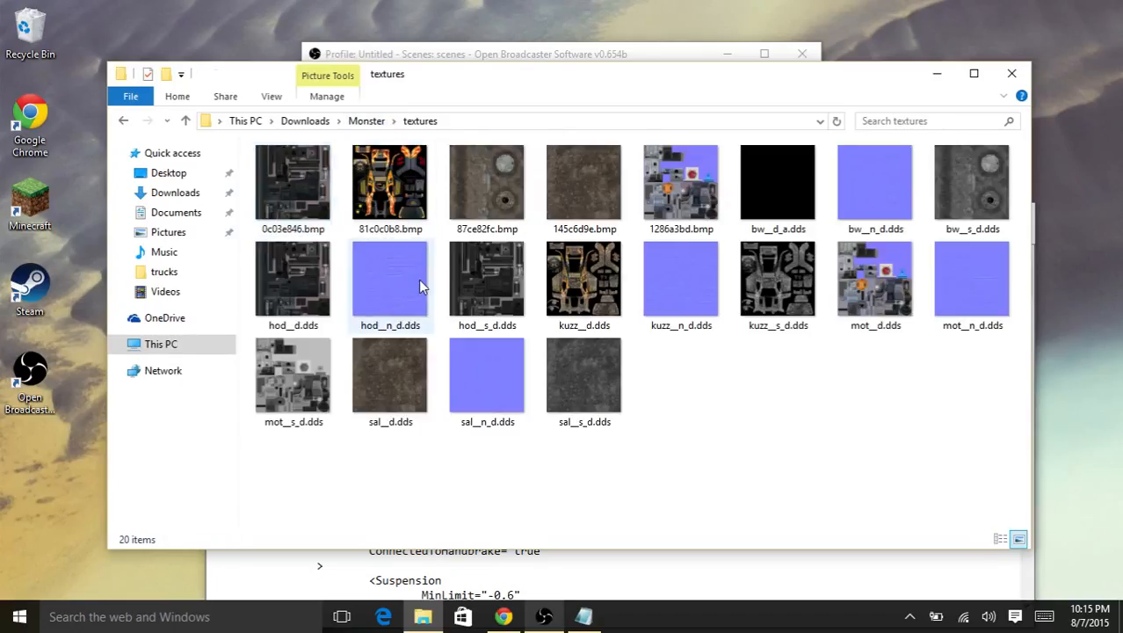
double_click(376, 220)
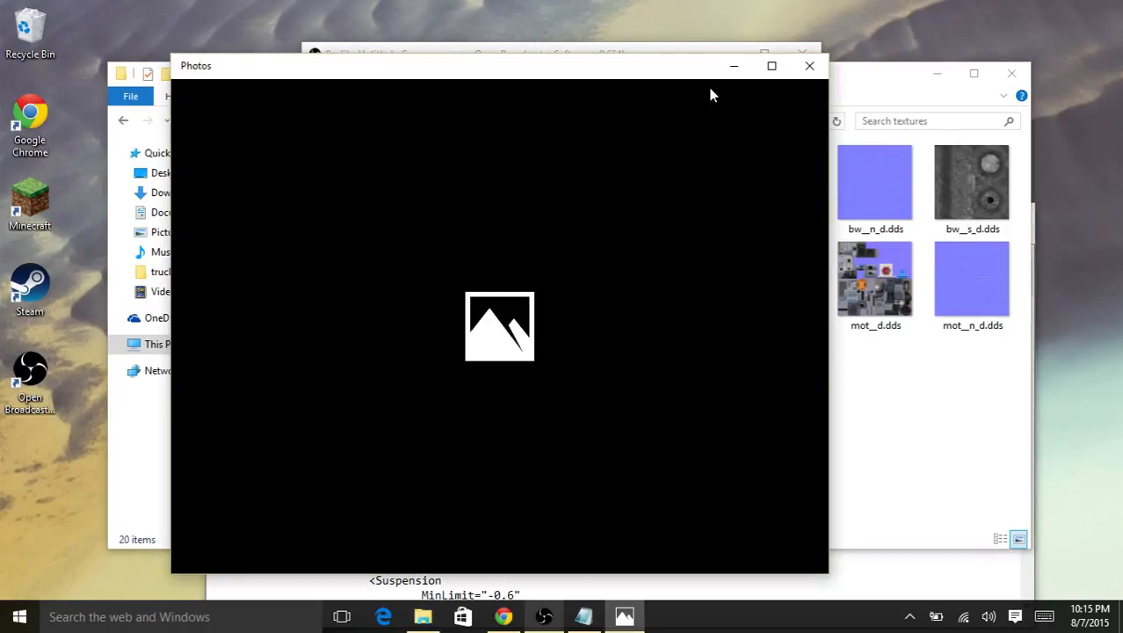
drag(709, 78, 747, 73)
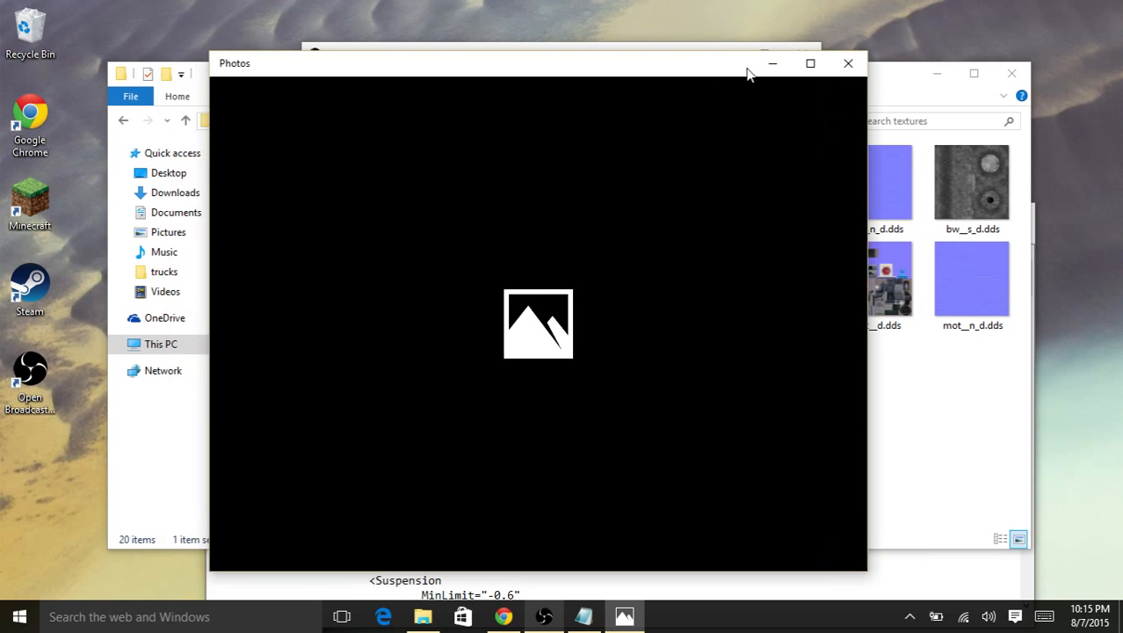
drag(645, 69, 661, 50)
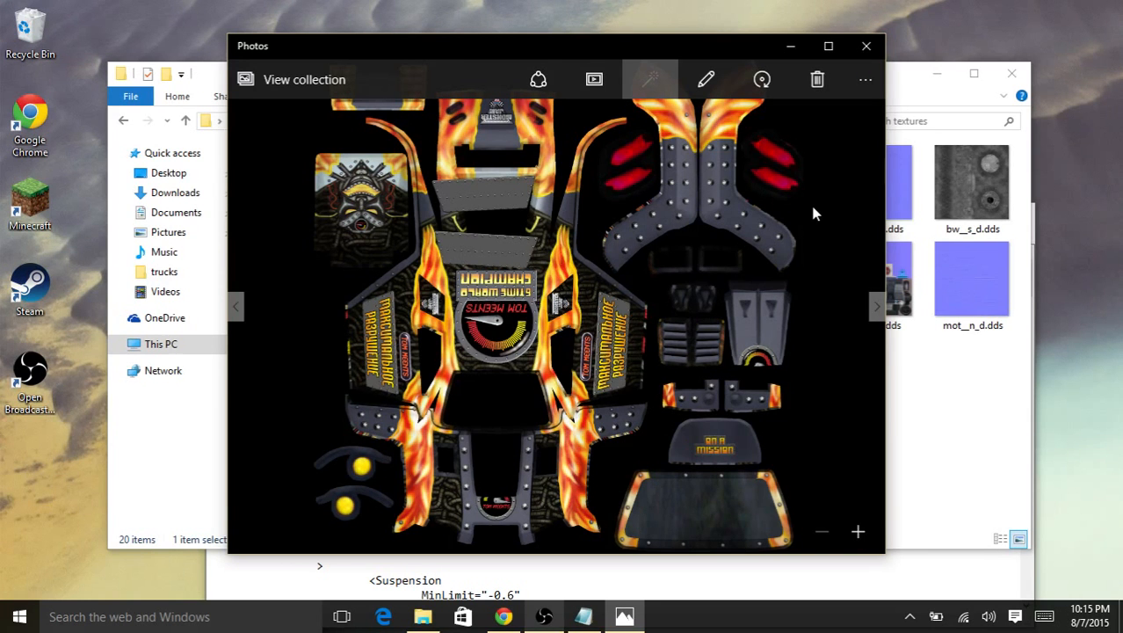
scroll(813, 205, down, 1)
scroll(813, 205, up, 1)
scroll(810, 199, up, 1)
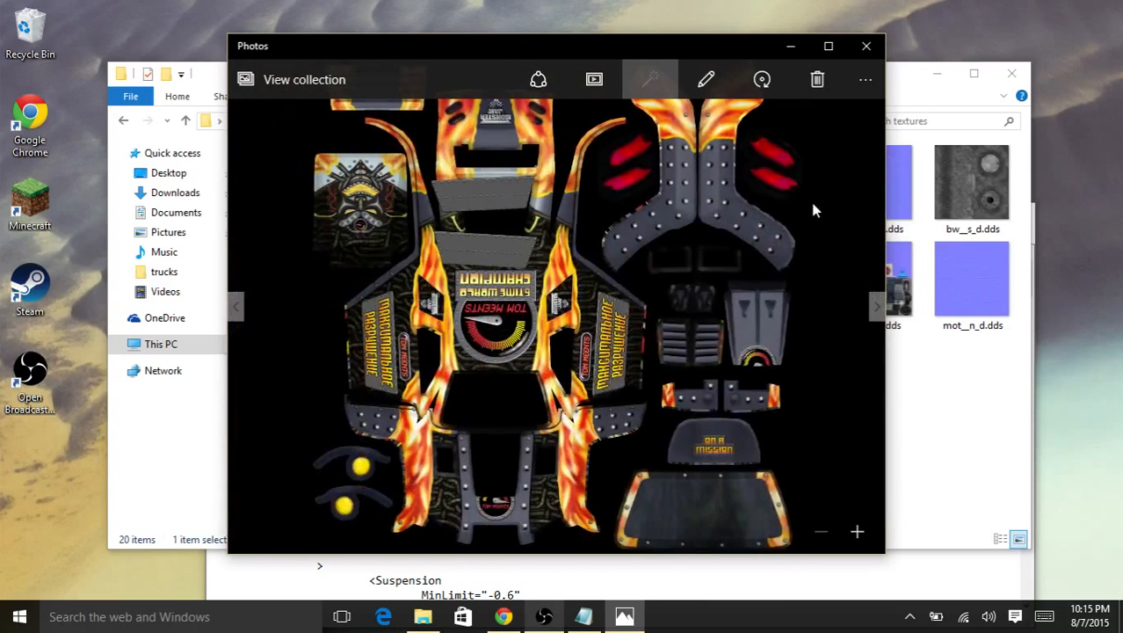
click(870, 49)
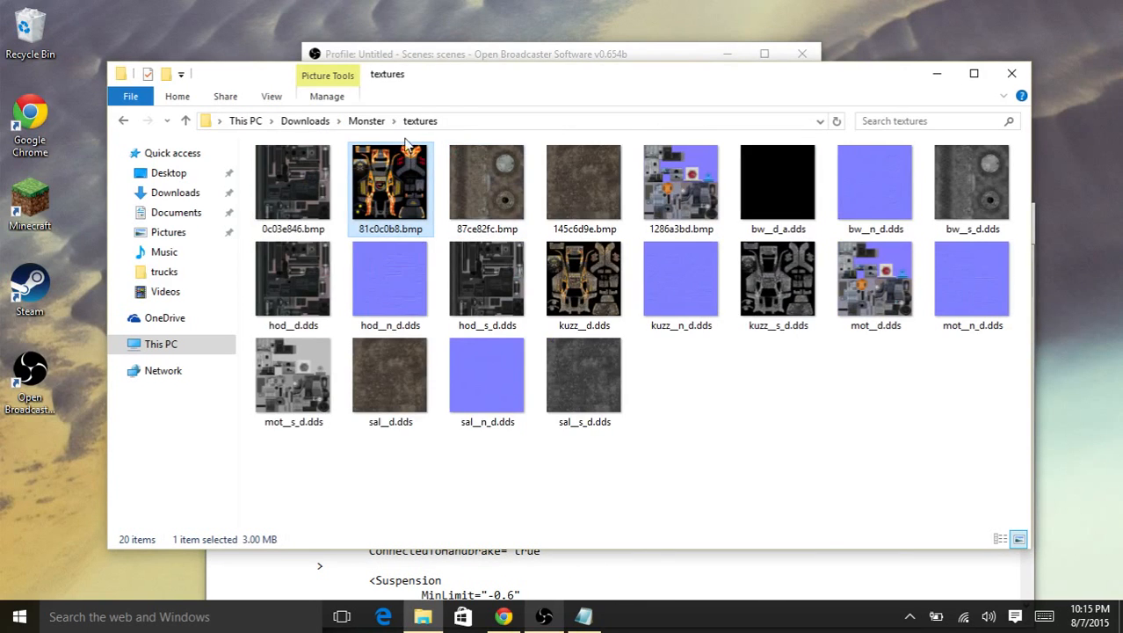
- Look through the text files in the strings\en folder and return to the Monster folder
click(374, 123)
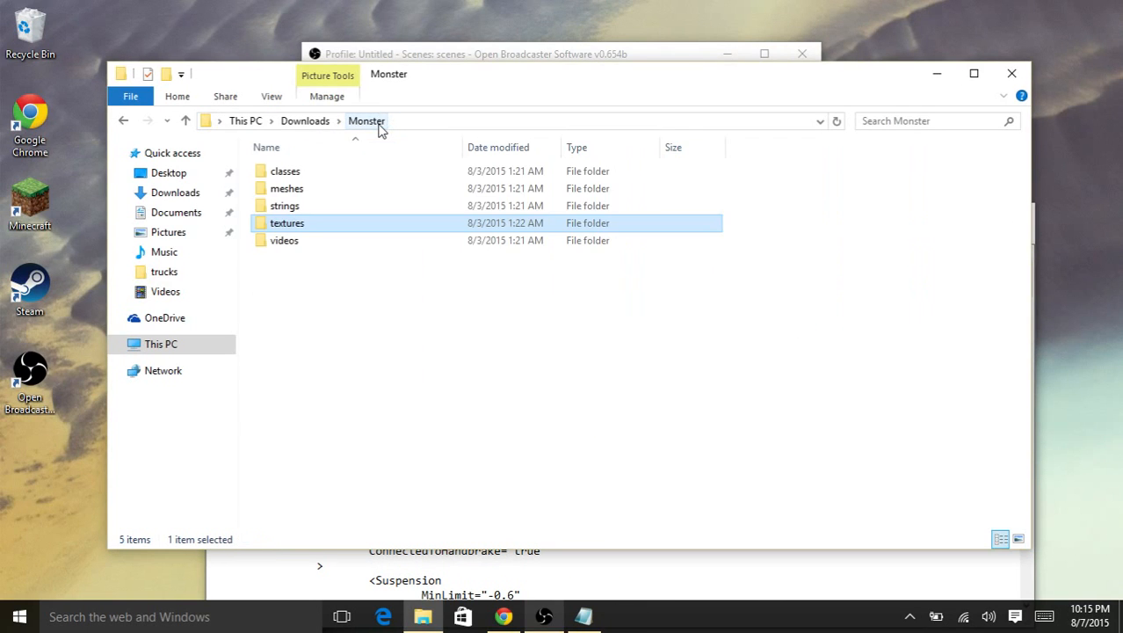
double_click(309, 209)
double_click(276, 173)
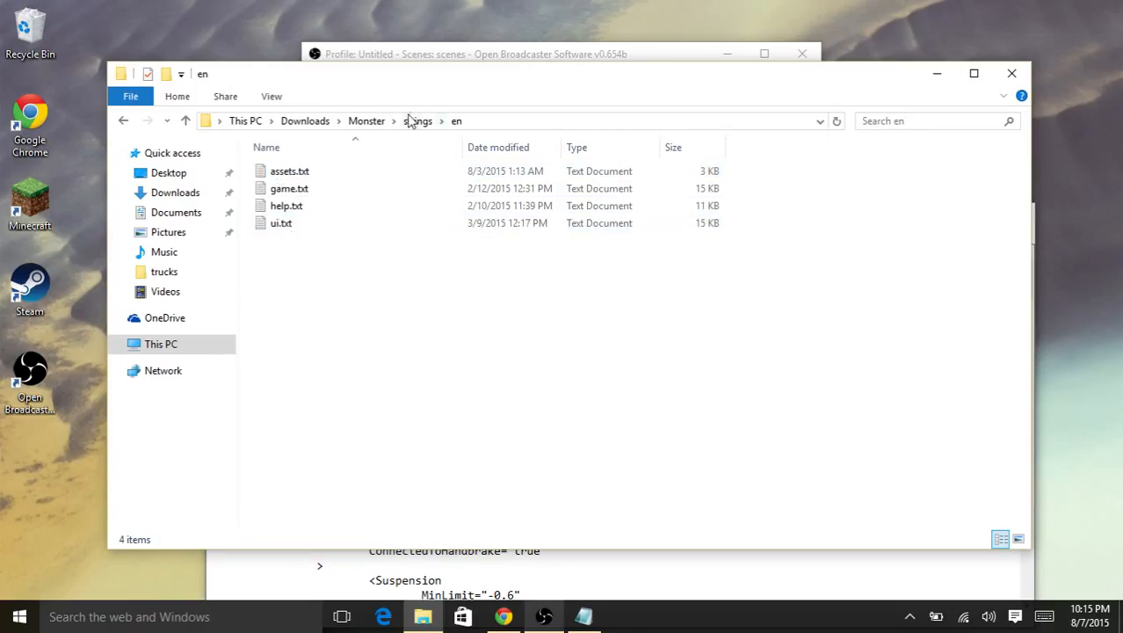
click(414, 121)
click(356, 120)
- Read monster_chassis.xml and monster_wheel.xml in the meshes\trucks folder, closing each file after viewing it
double_click(297, 191)
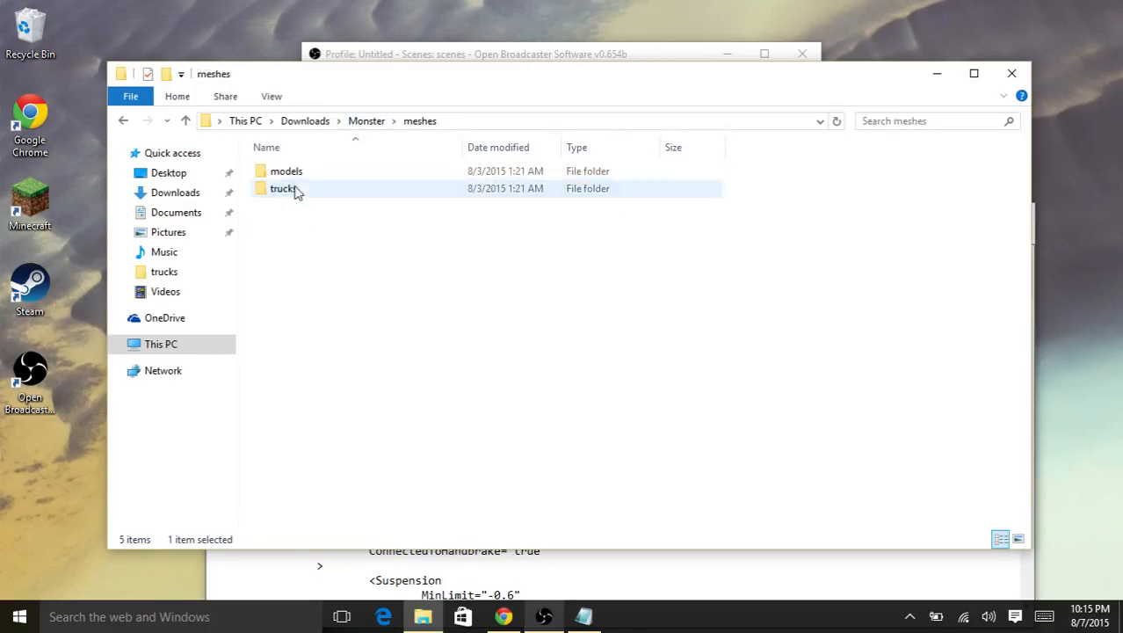
double_click(297, 190)
double_click(364, 190)
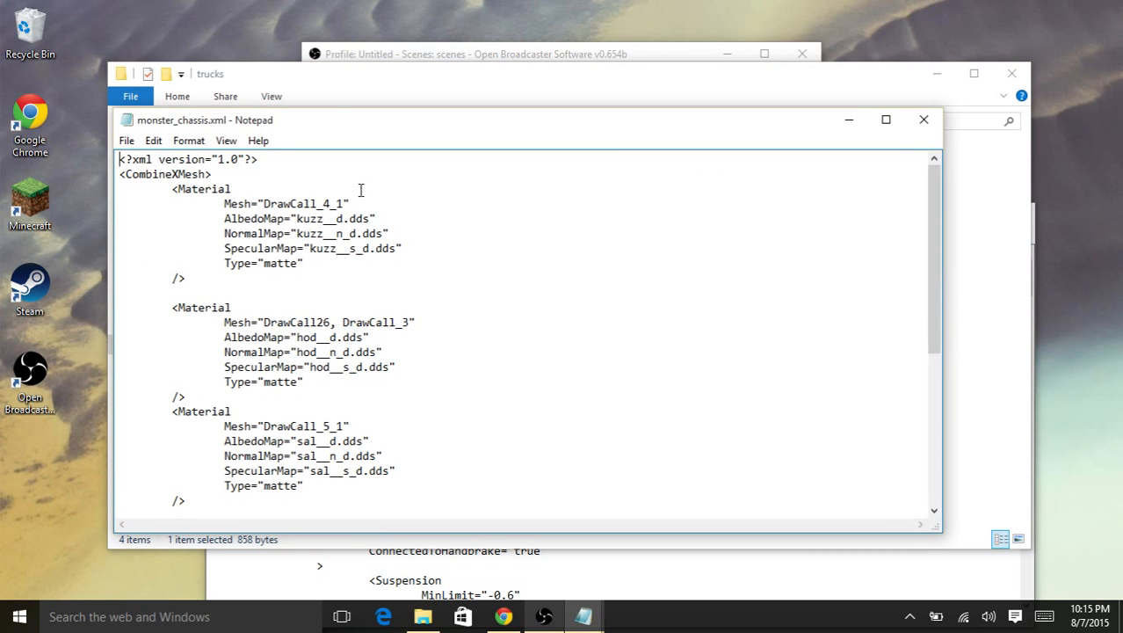
scroll(360, 190, down, 7)
scroll(360, 190, up, 8)
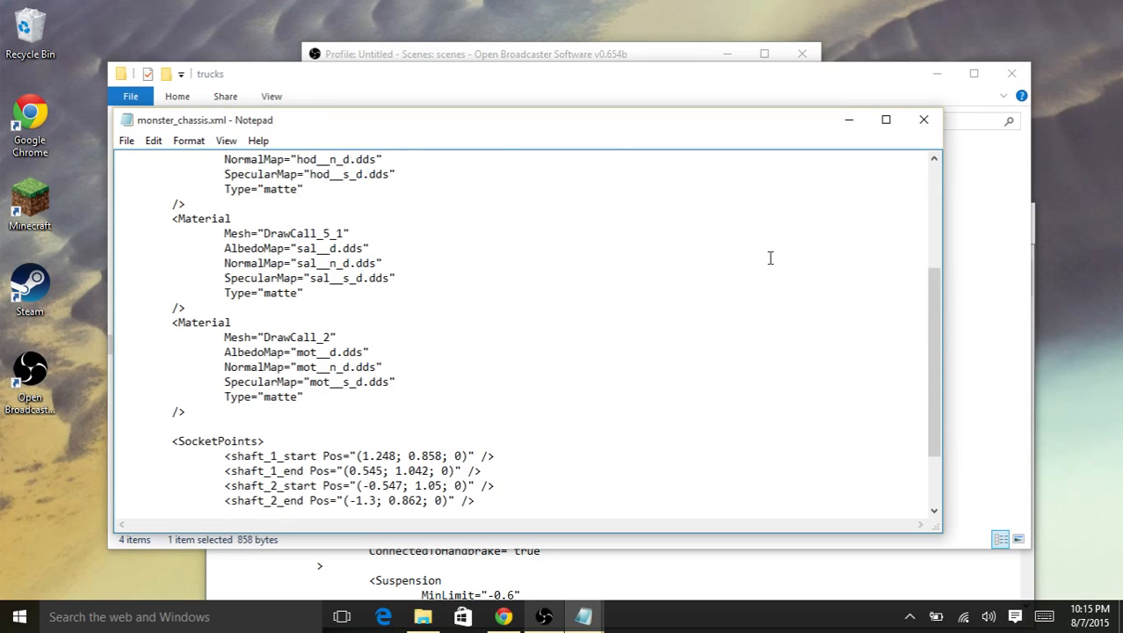
click(925, 121)
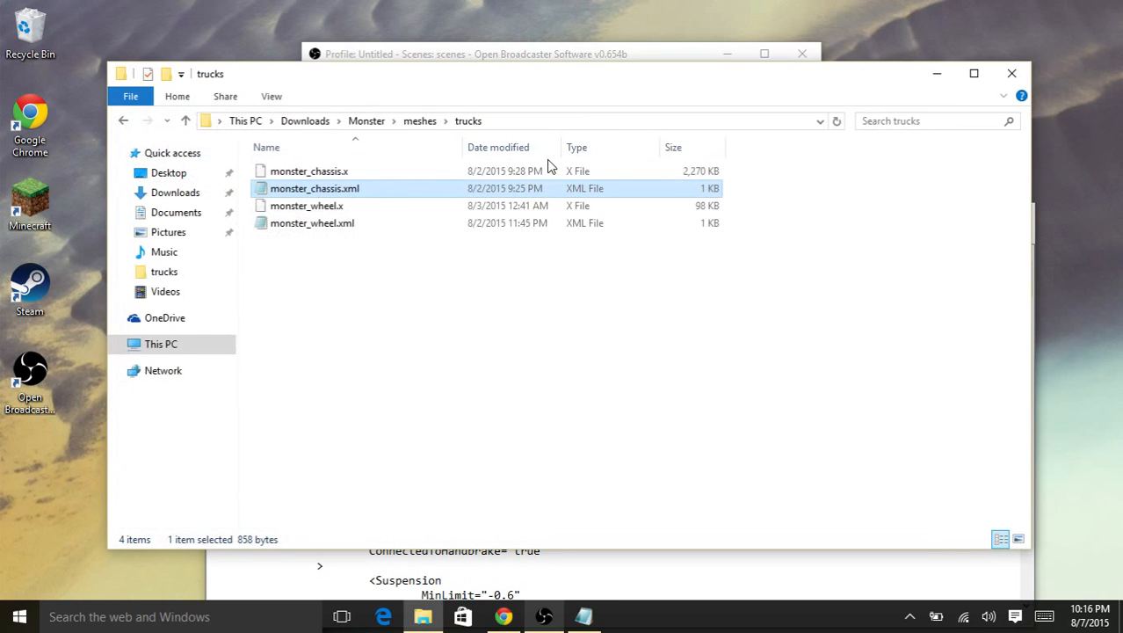
double_click(359, 223)
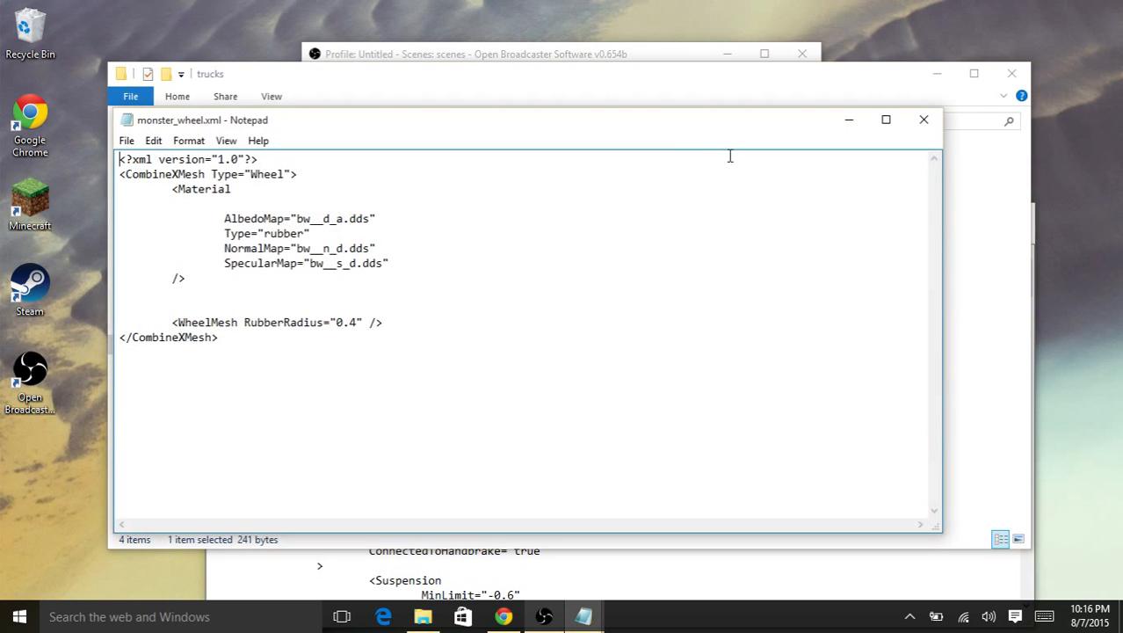
click(934, 127)
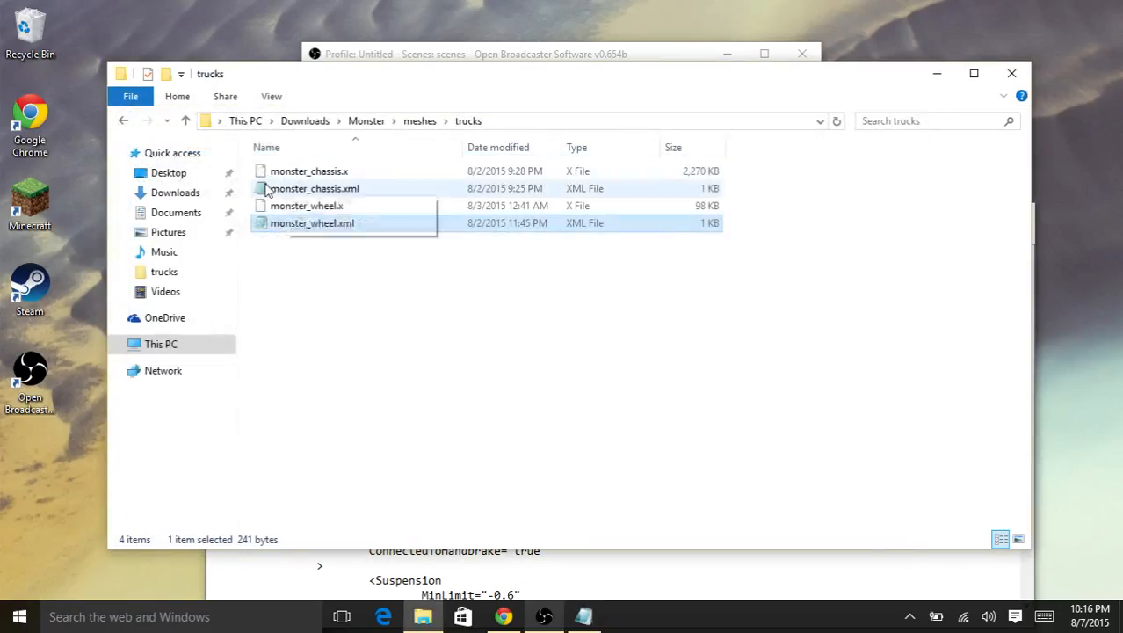
- Look through the meshes\models and classes folders, and go back up to the Downloads folder
double_click(307, 173)
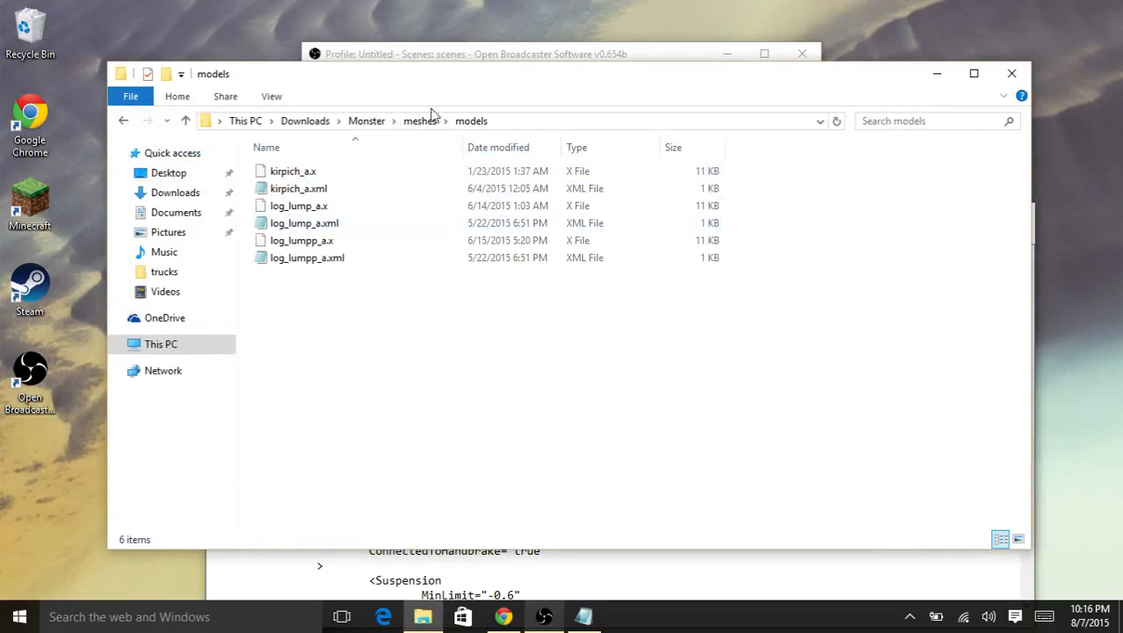
click(379, 123)
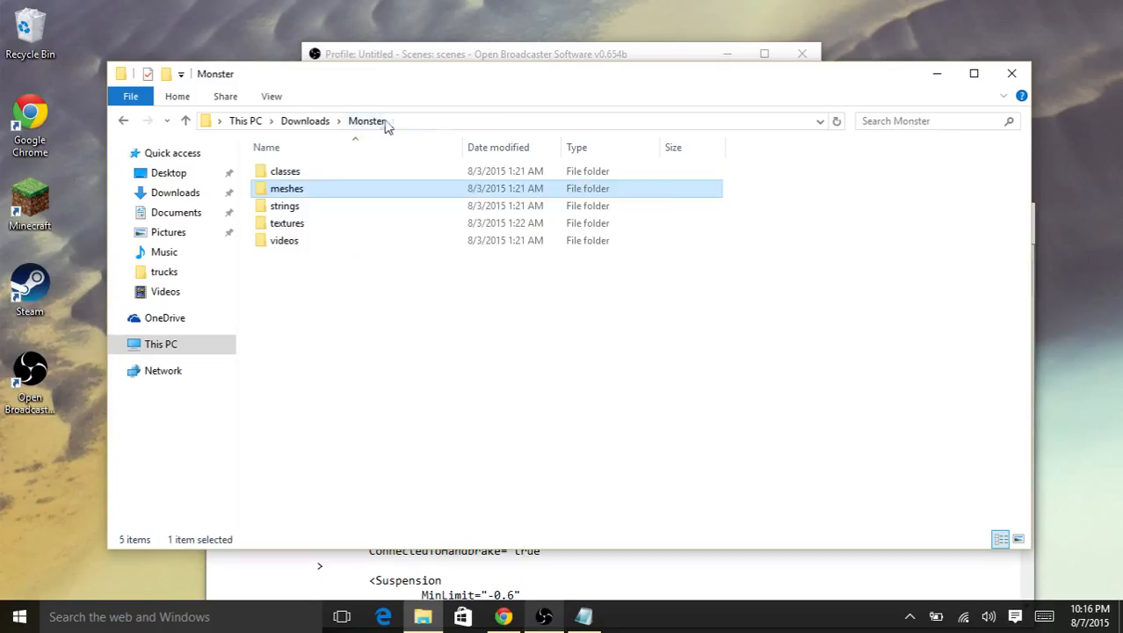
double_click(317, 172)
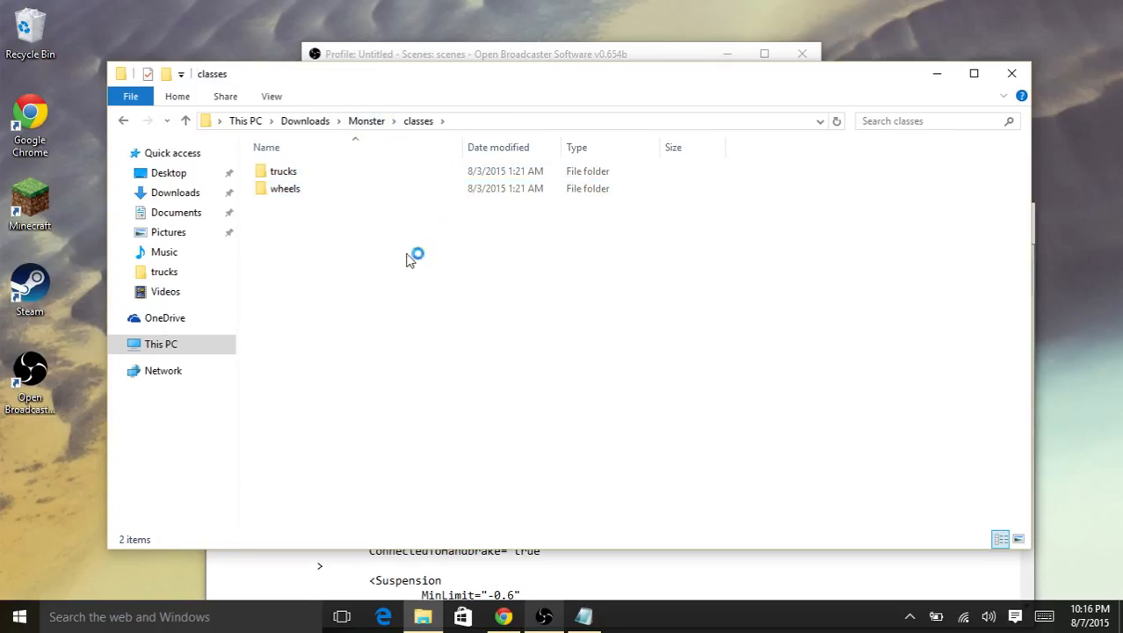
click(362, 123)
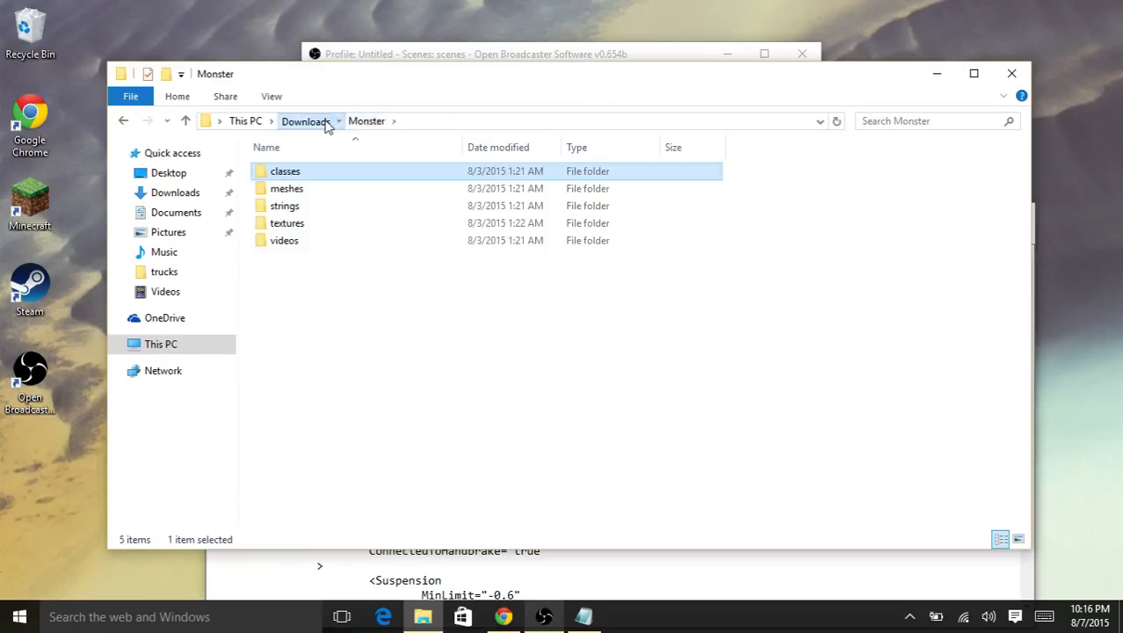
click(323, 123)
click(339, 262)
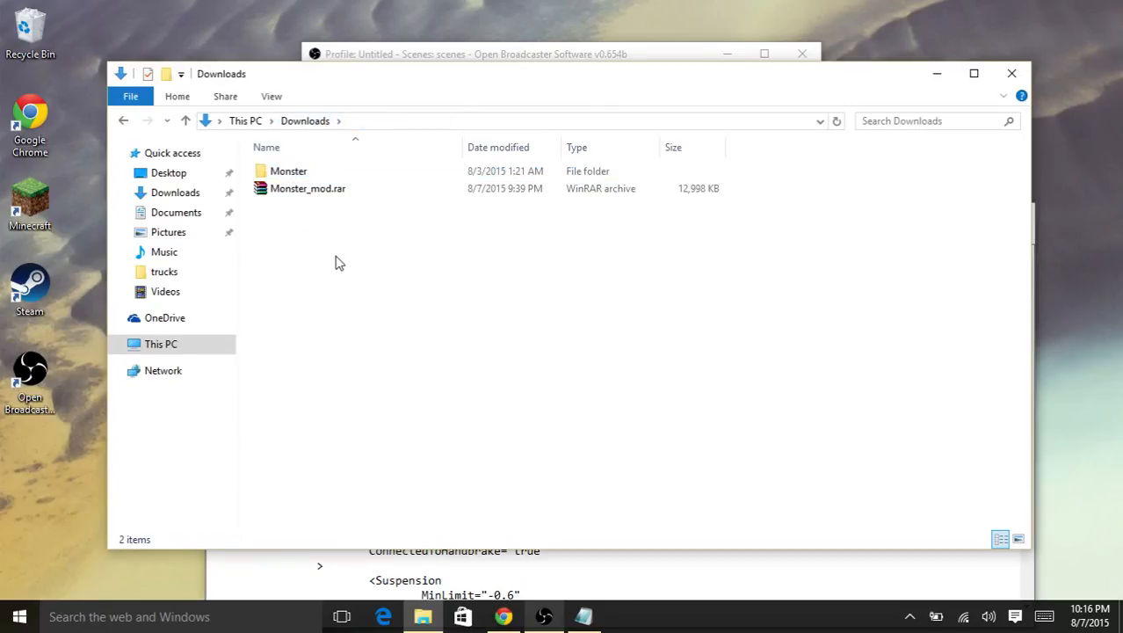